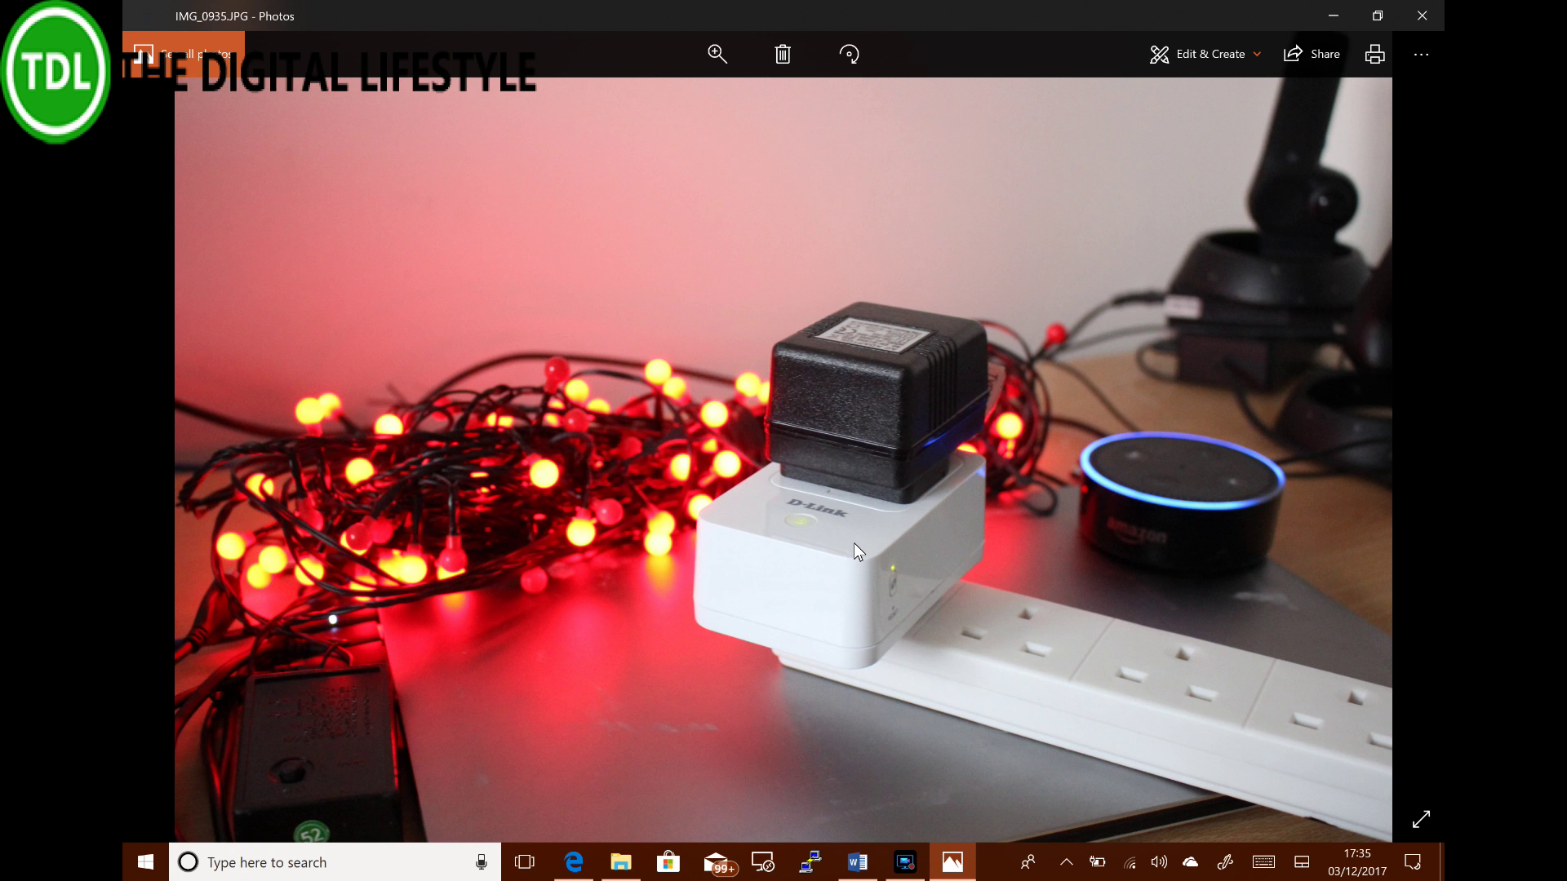
Switch from the Photos app to the IFTTT Discover page in Edge.
click(574, 863)
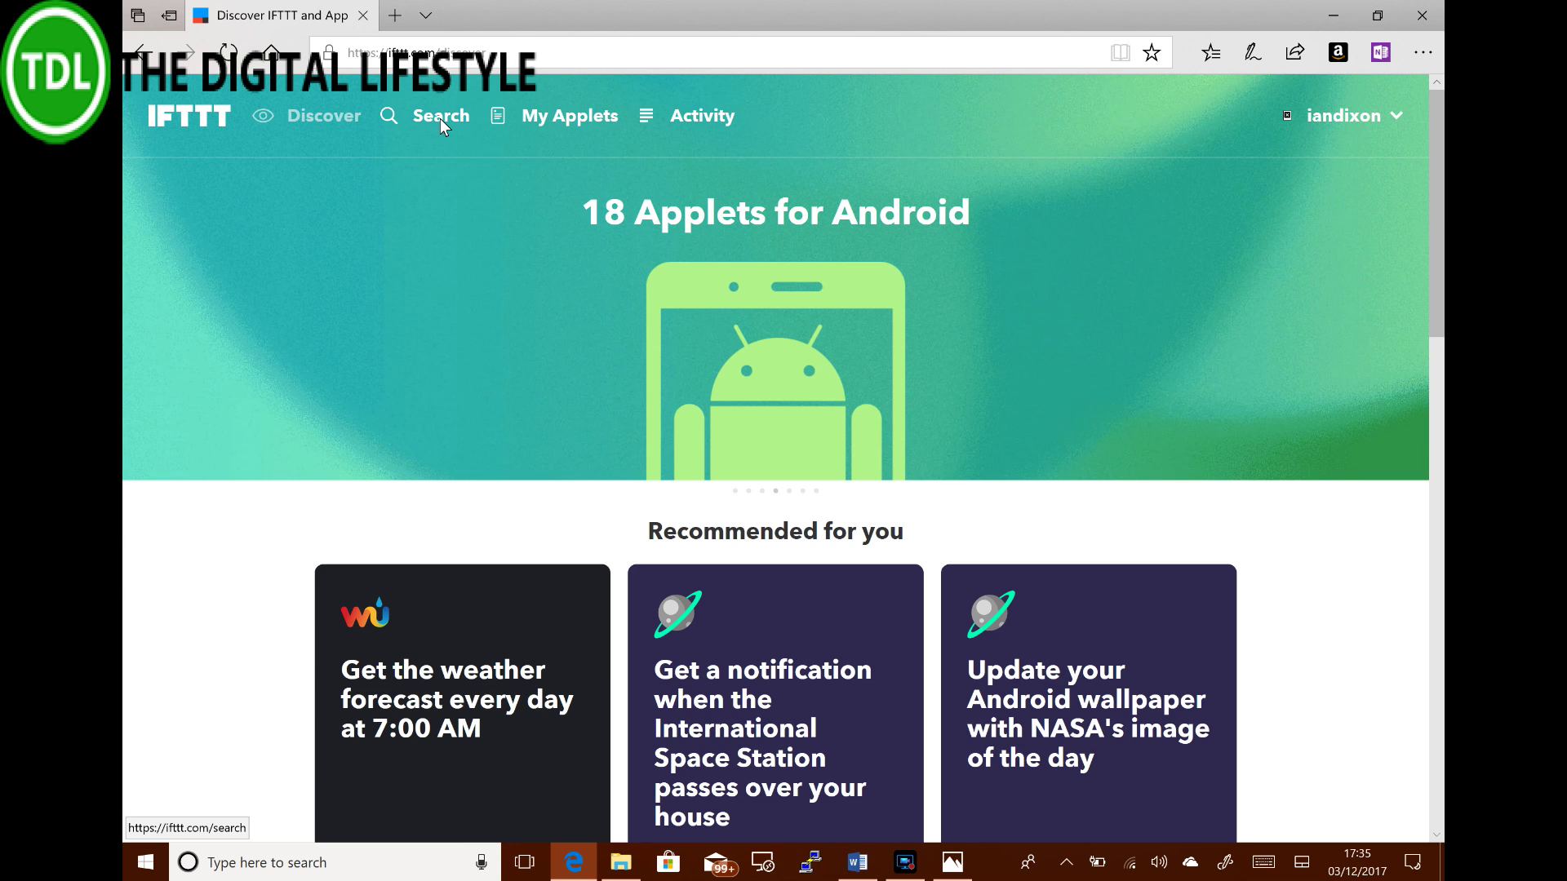
Search IFTTT for 'dlink' and open the D-Link Smart Plug service page.
click(439, 119)
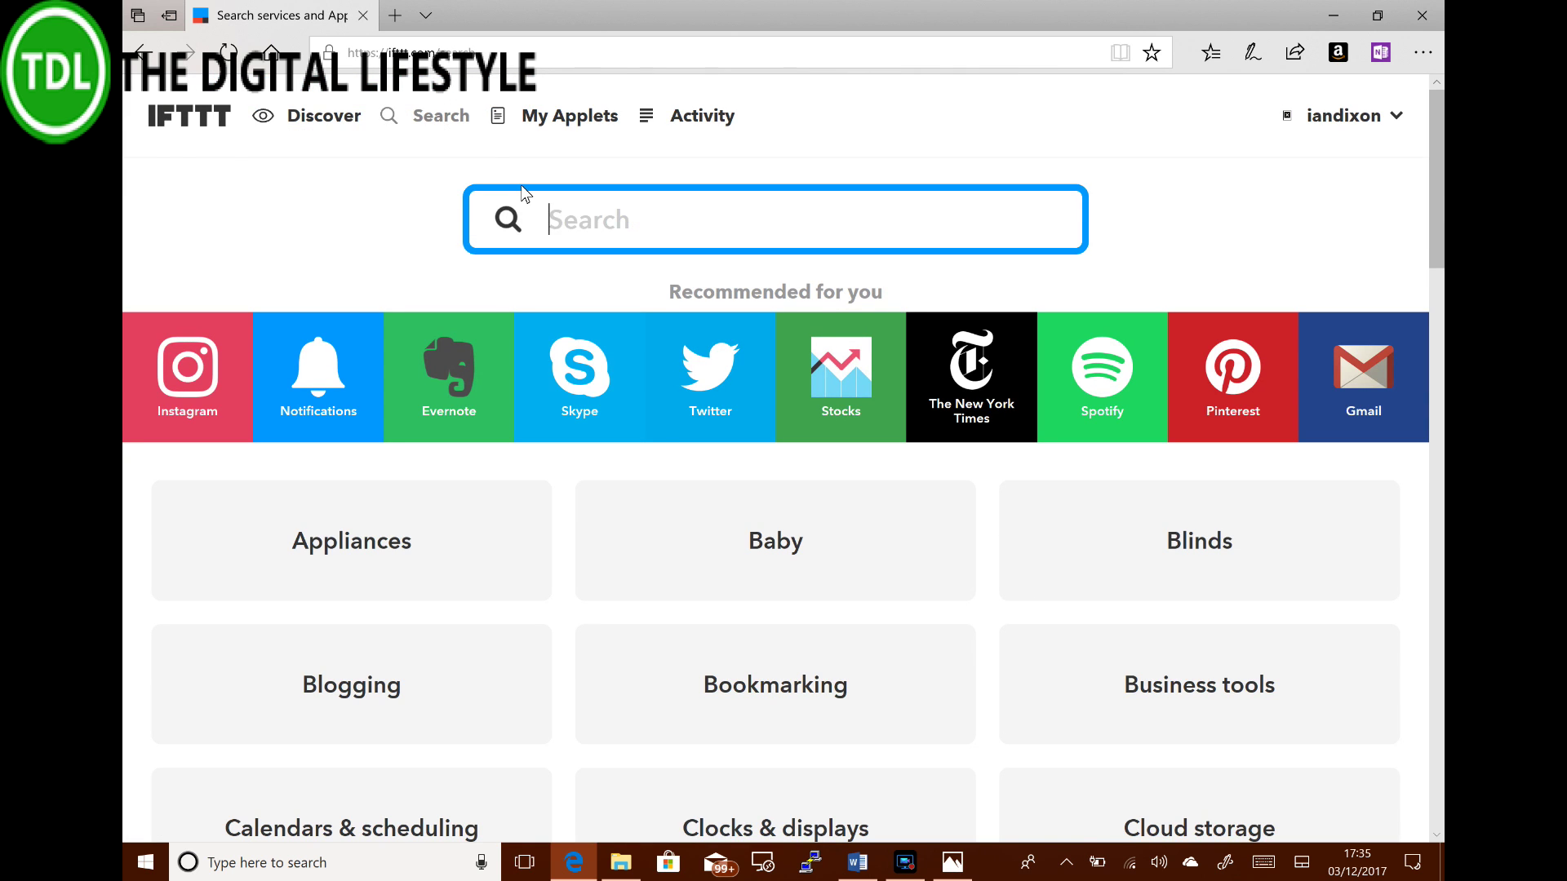
text(dli)
text(nk)
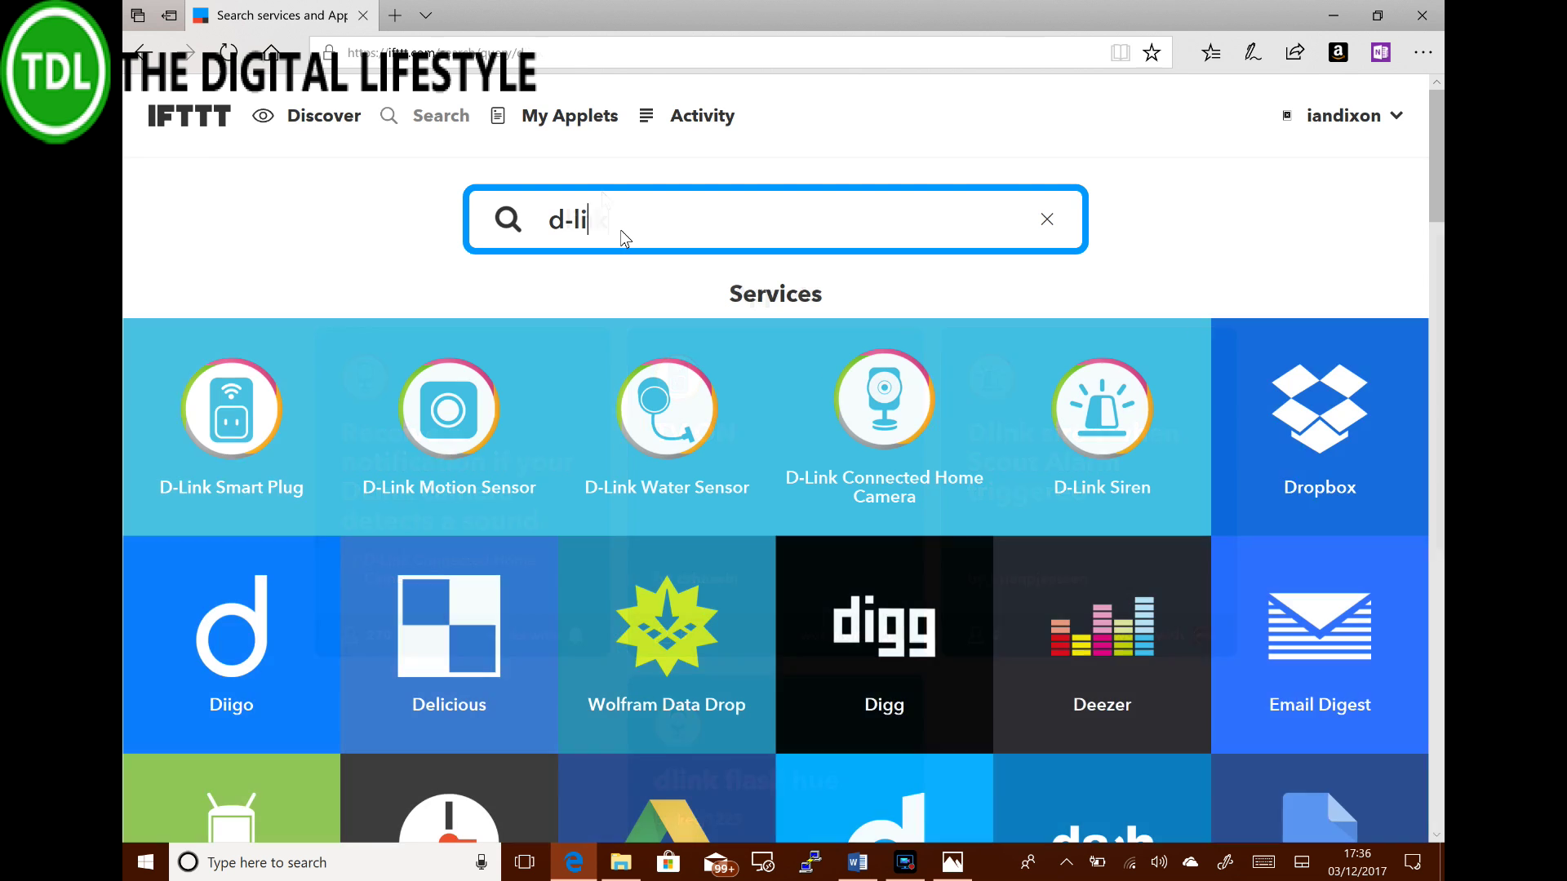
text(nk)
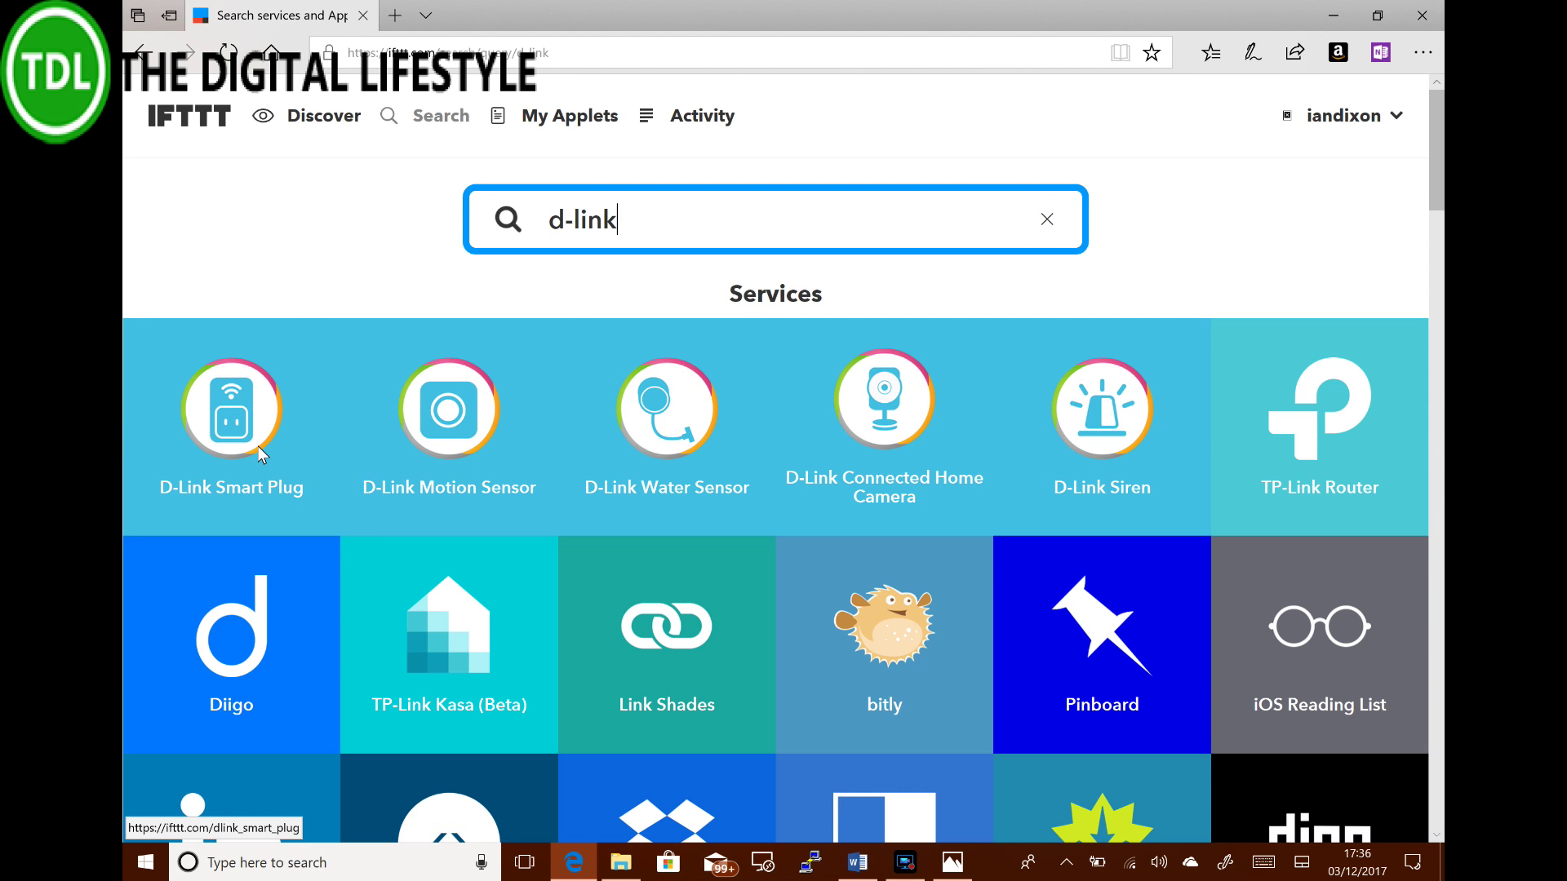
click(258, 451)
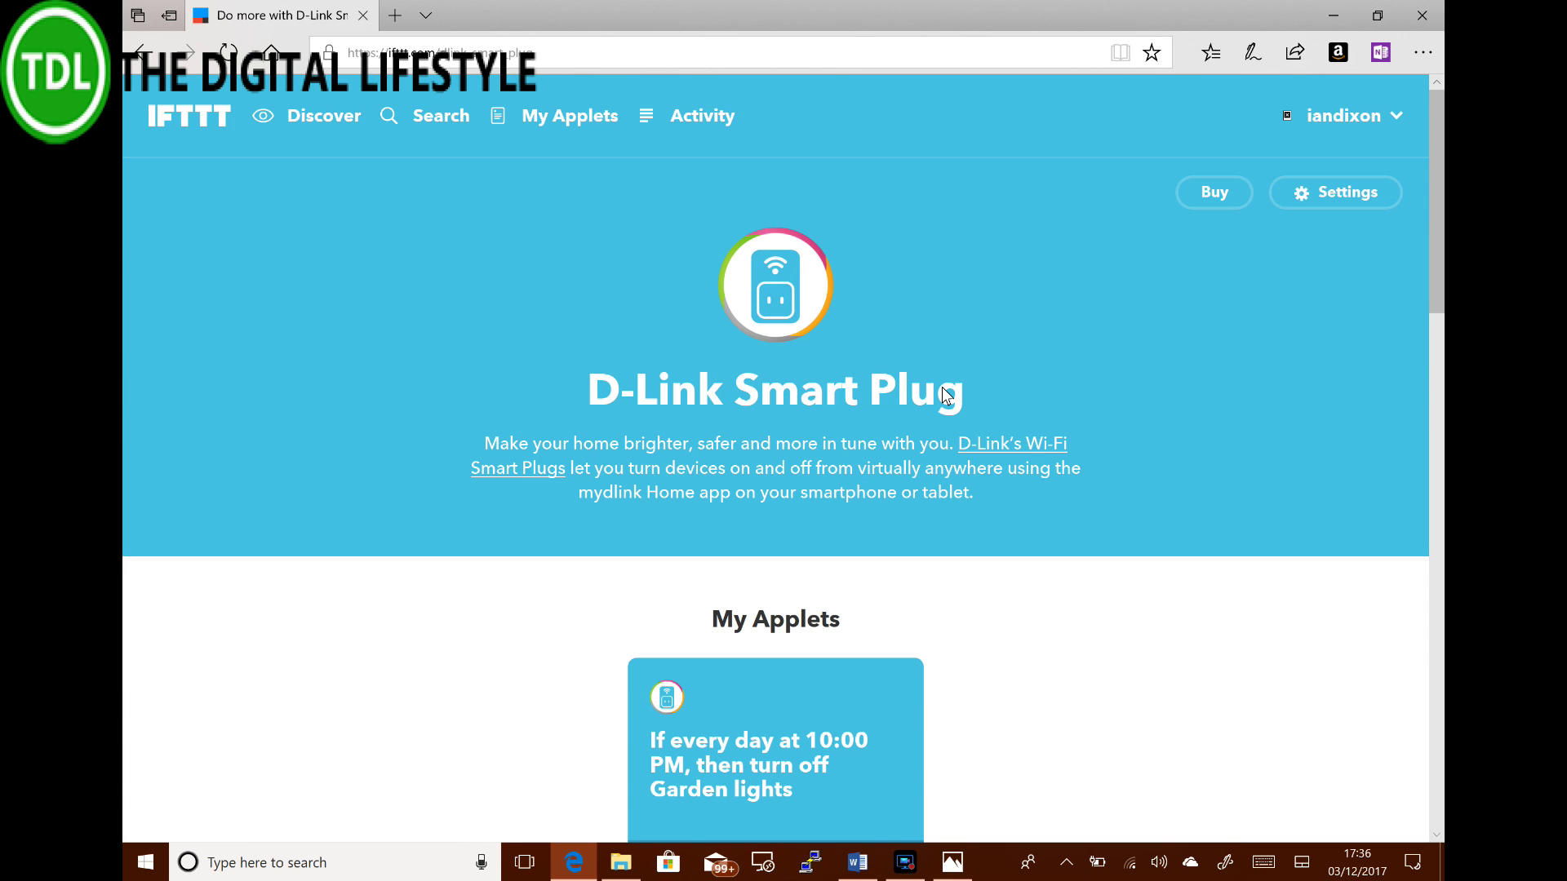
Search IFTTT for 'weather' and open the Weather Underground service page.
click(423, 120)
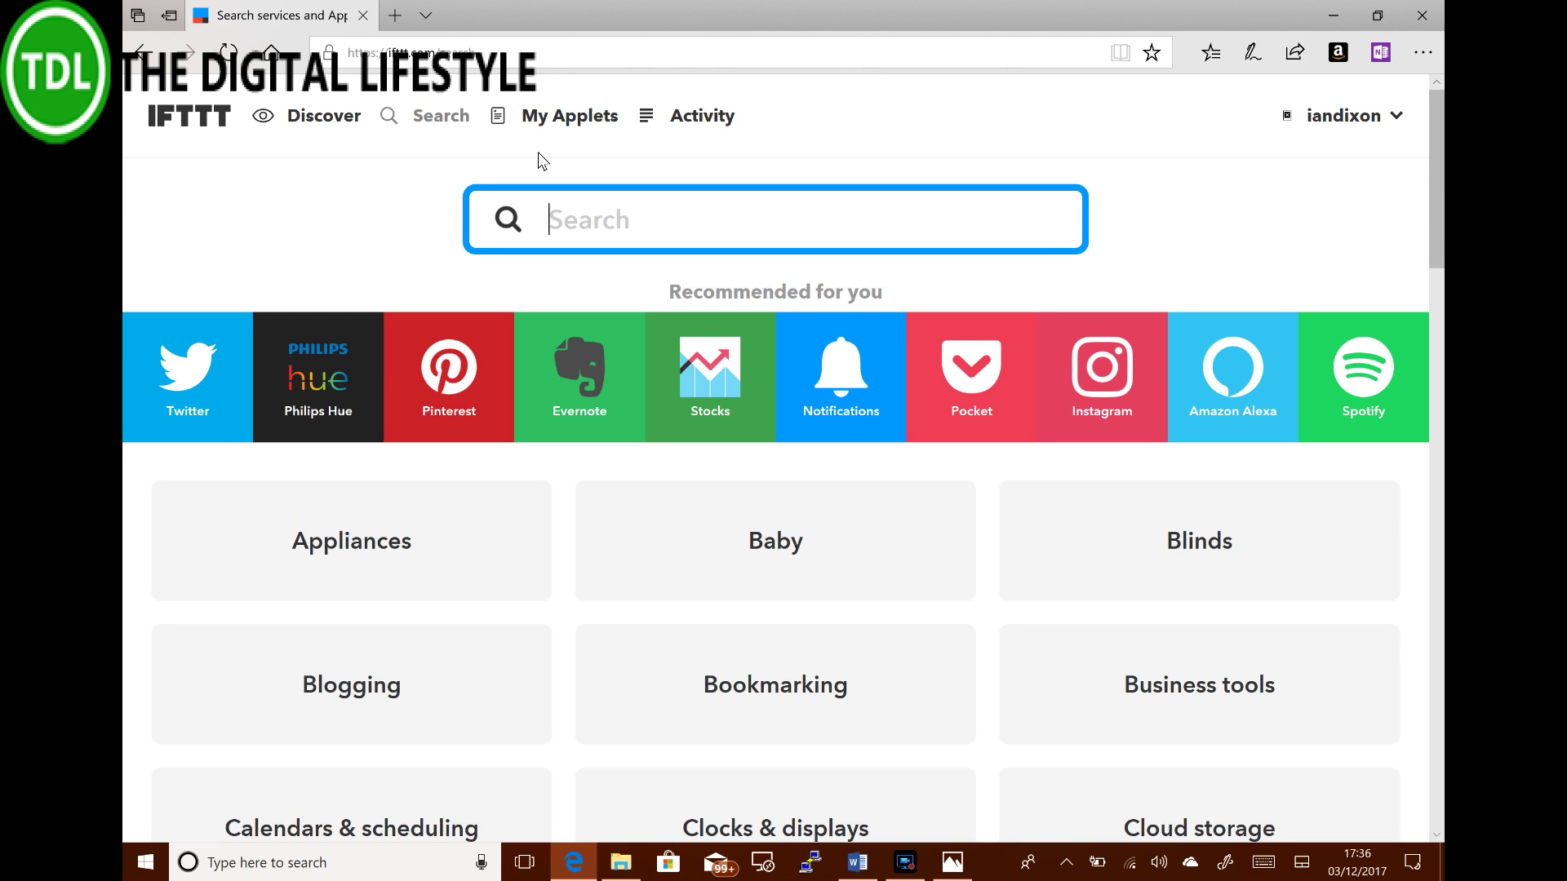
text(weather)
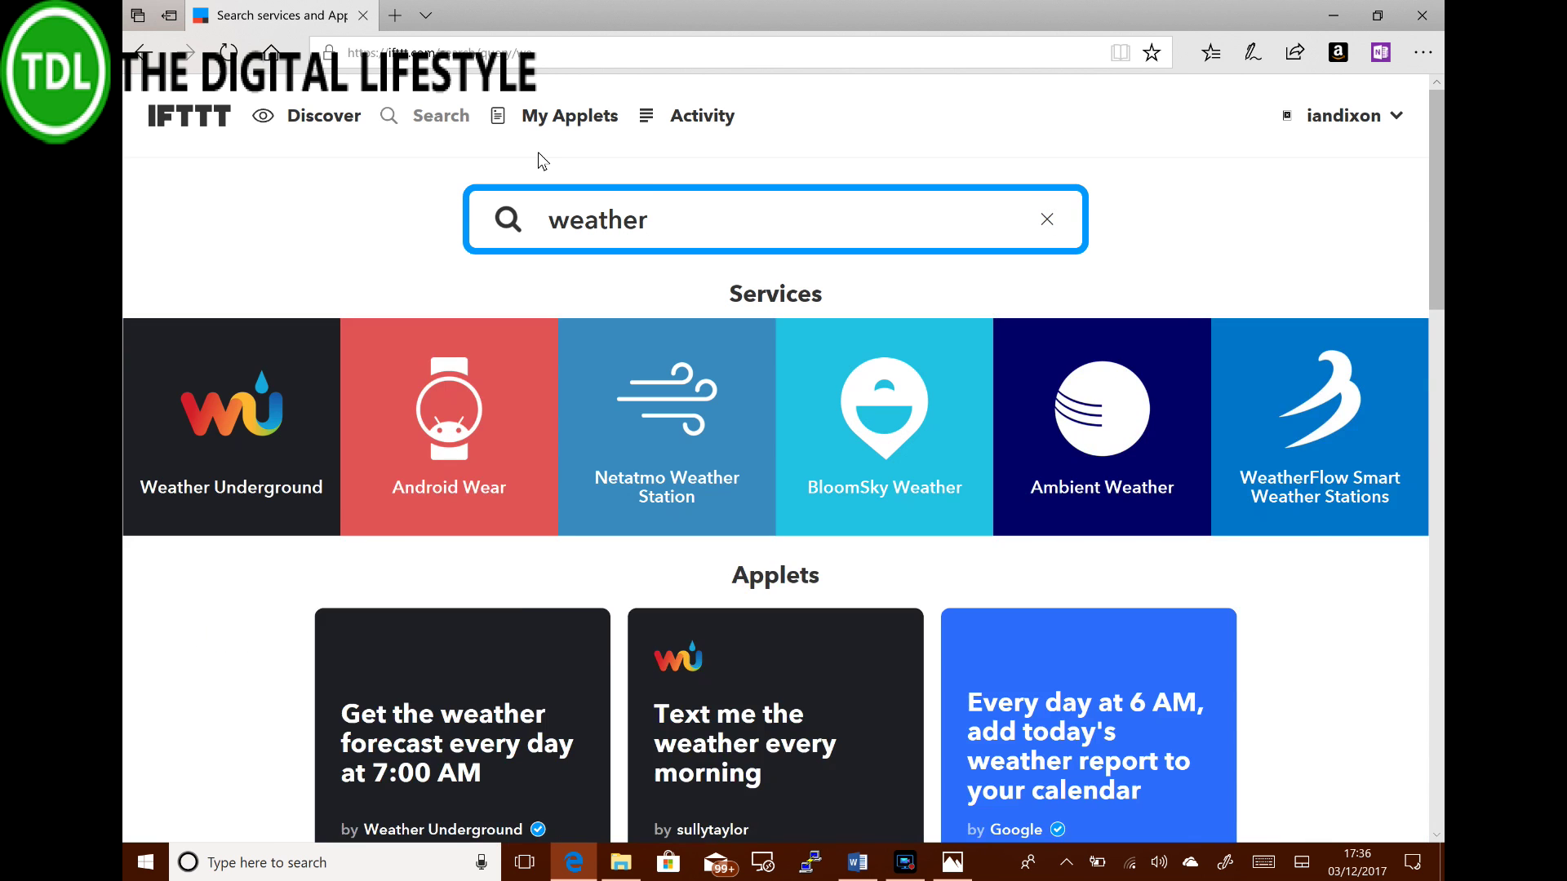
click(282, 416)
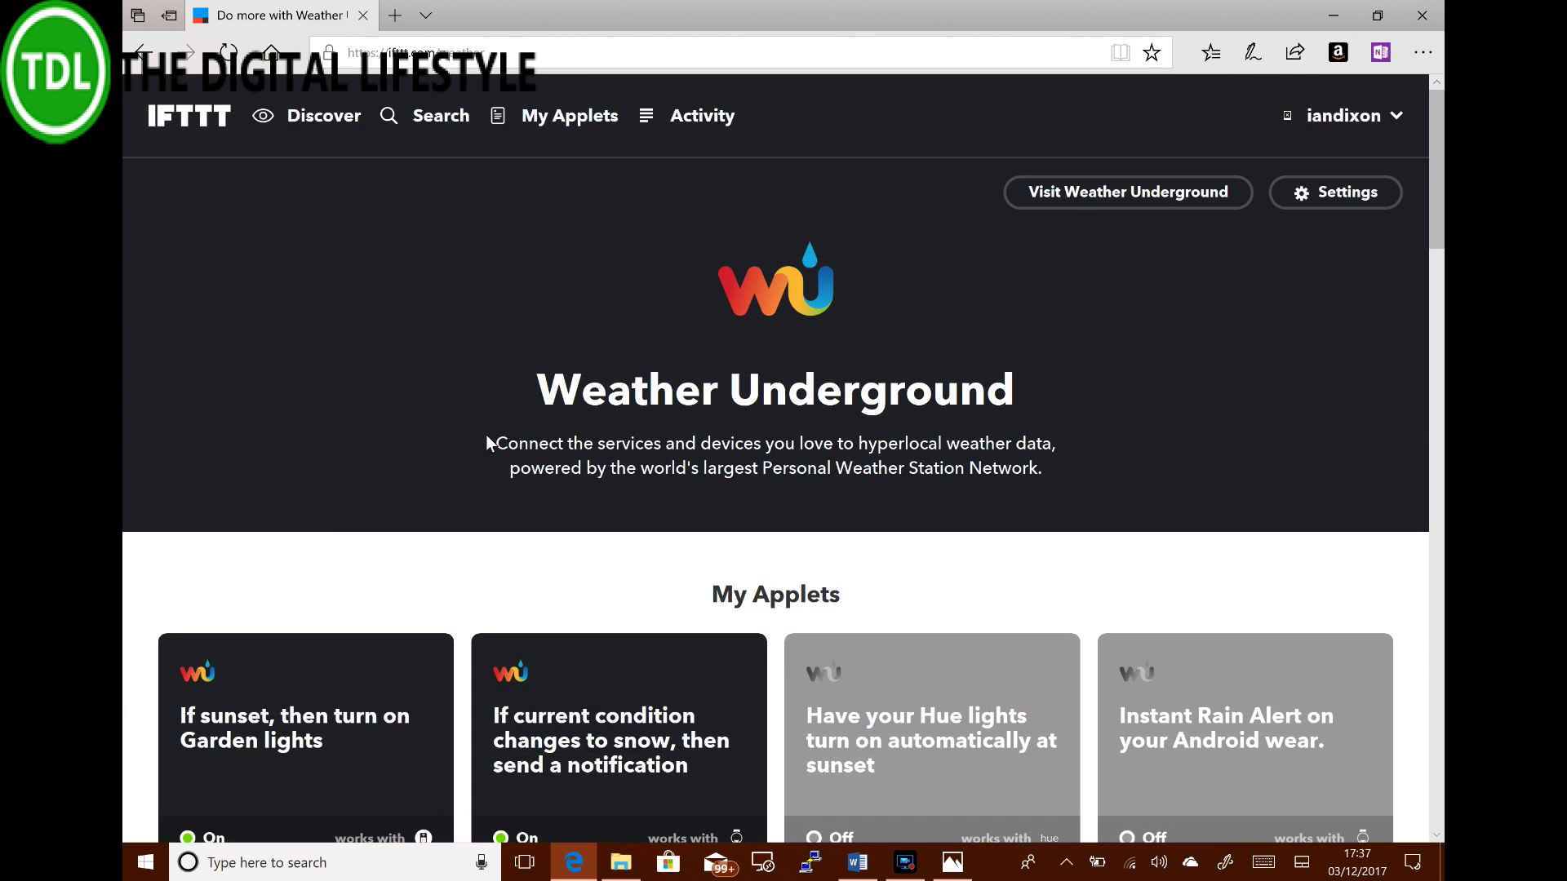
Scroll through the Weather Underground applets, such as 'If sunset, then turn on Garden lights', and back up.
scroll(486, 434, down, 4)
scroll(486, 434, down, 2)
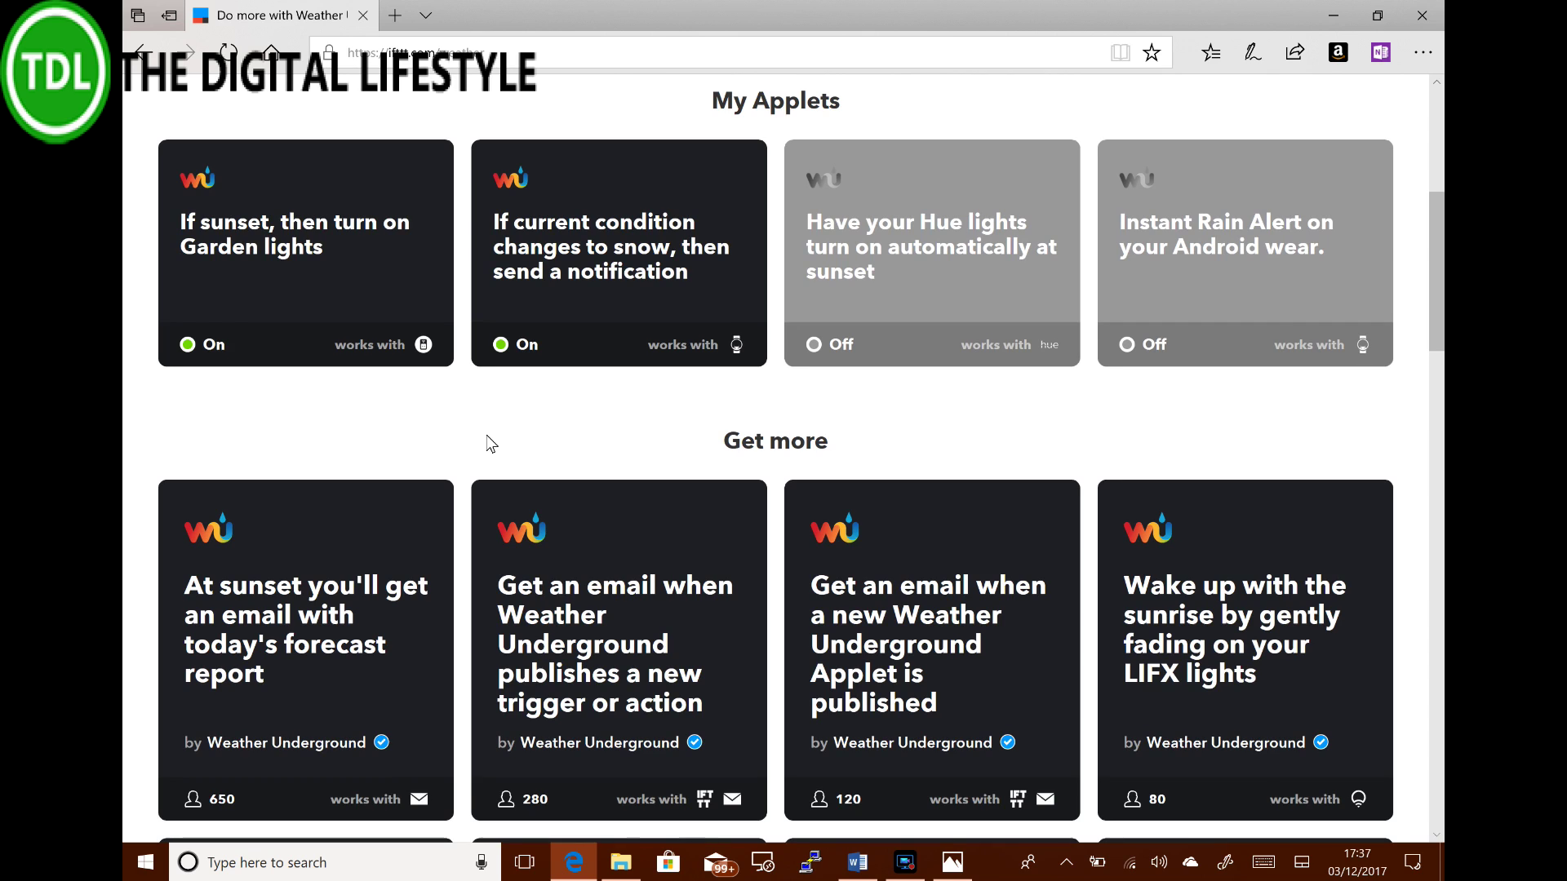
scroll(487, 437, down, 5)
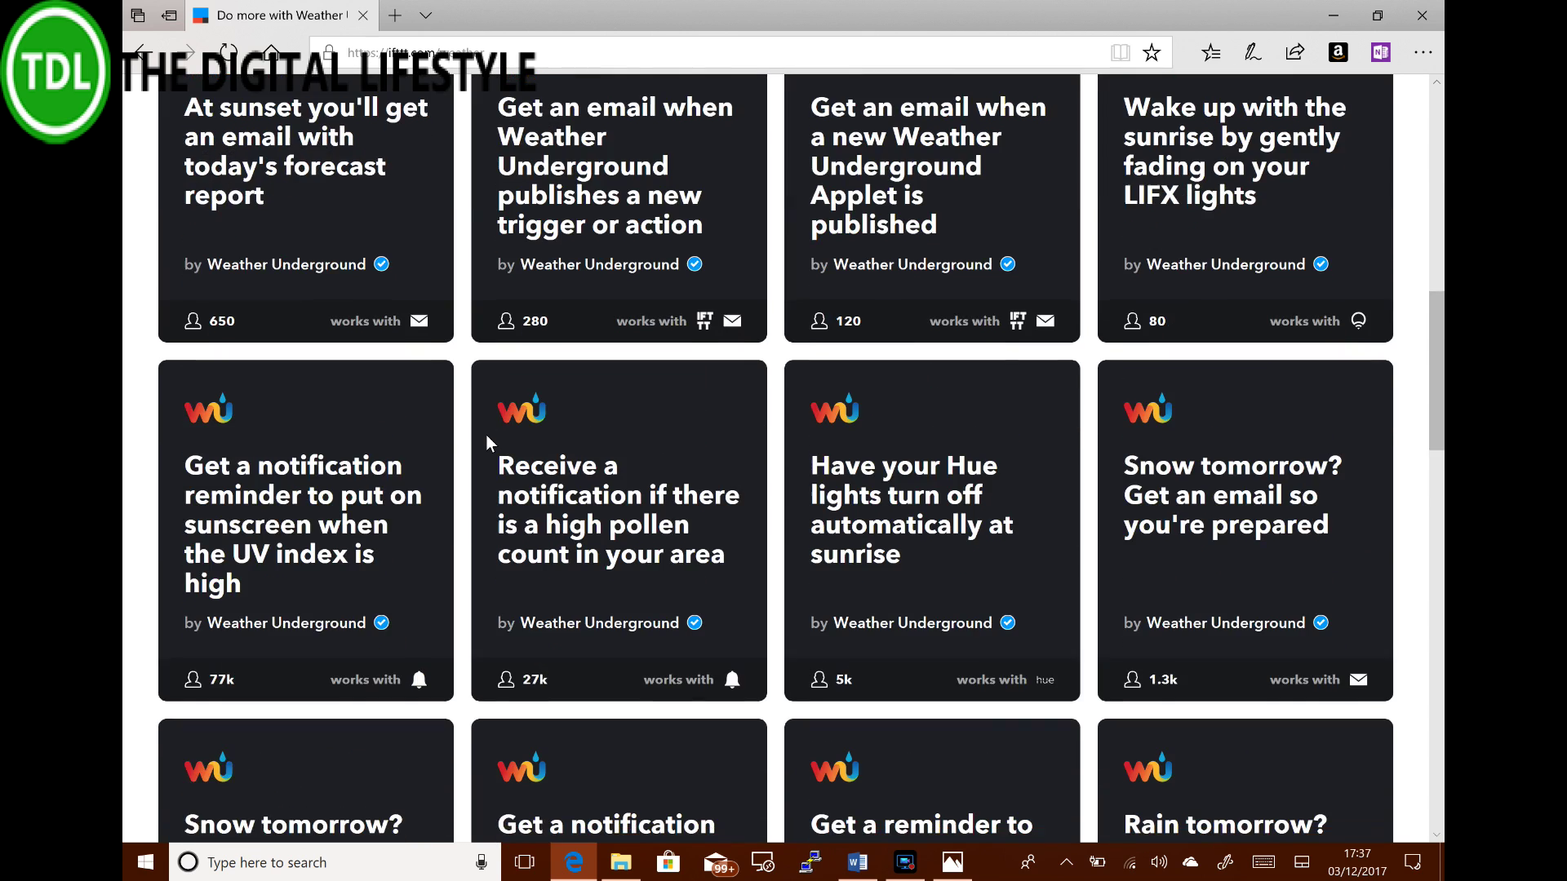
scroll(486, 434, down, 5)
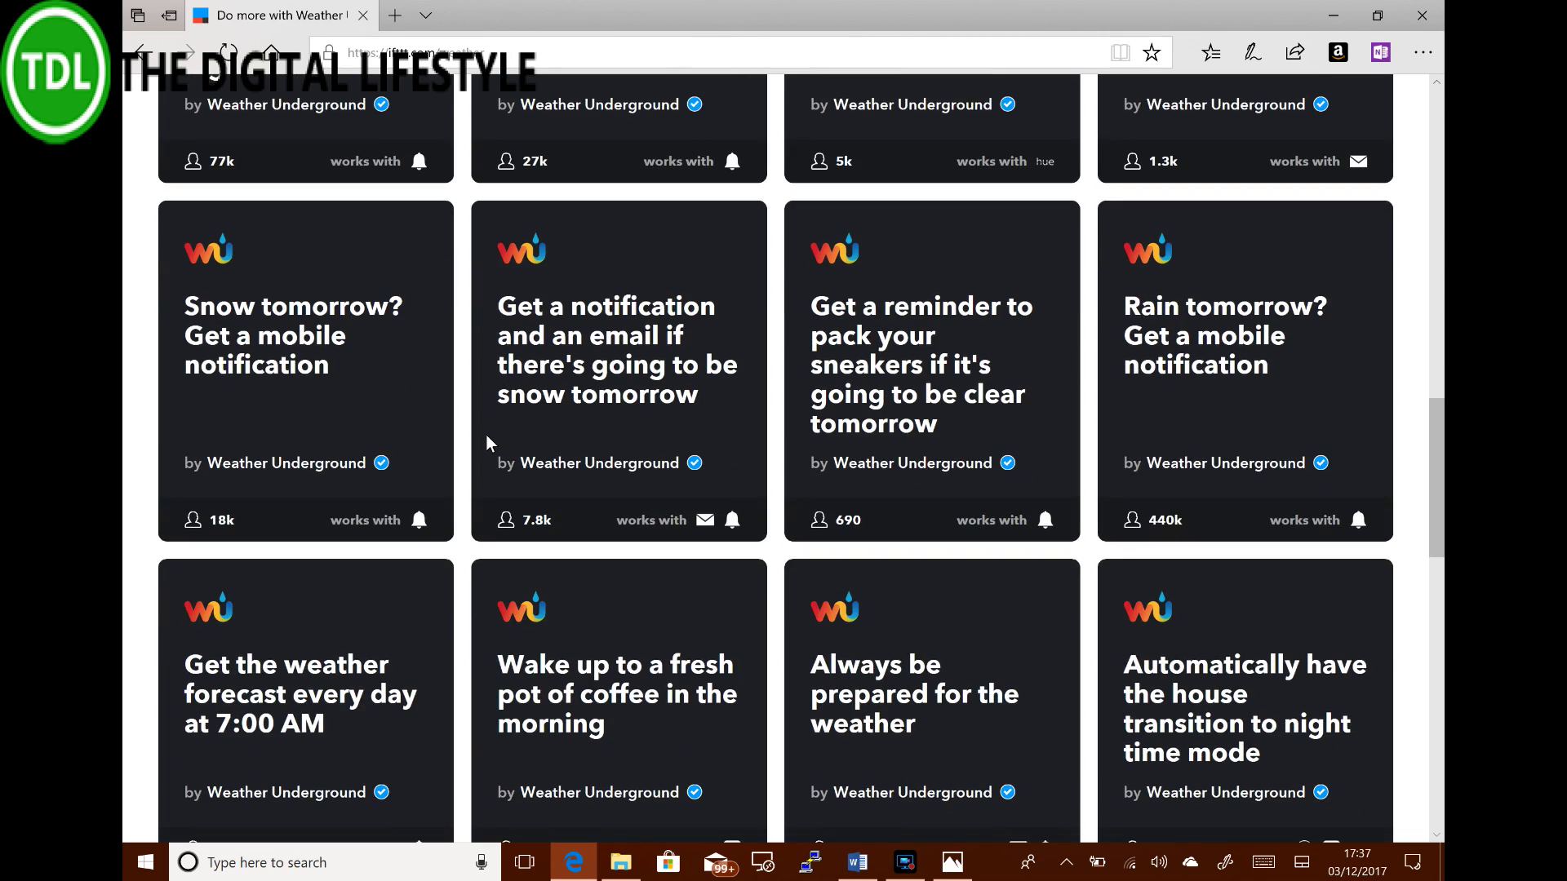
scroll(486, 437, down, 2)
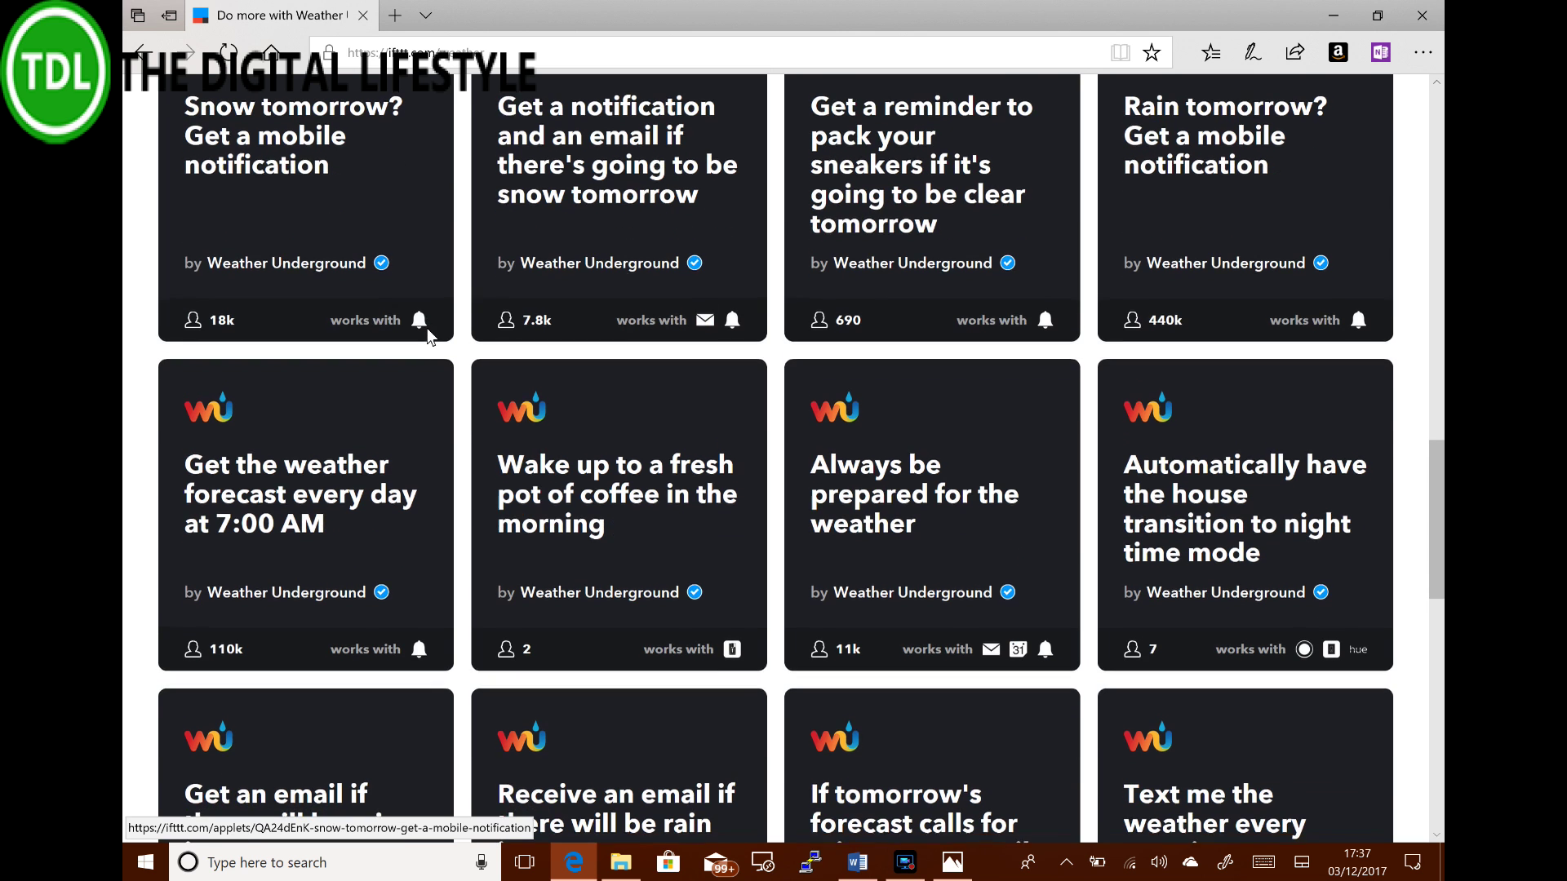
scroll(518, 404, down, 4)
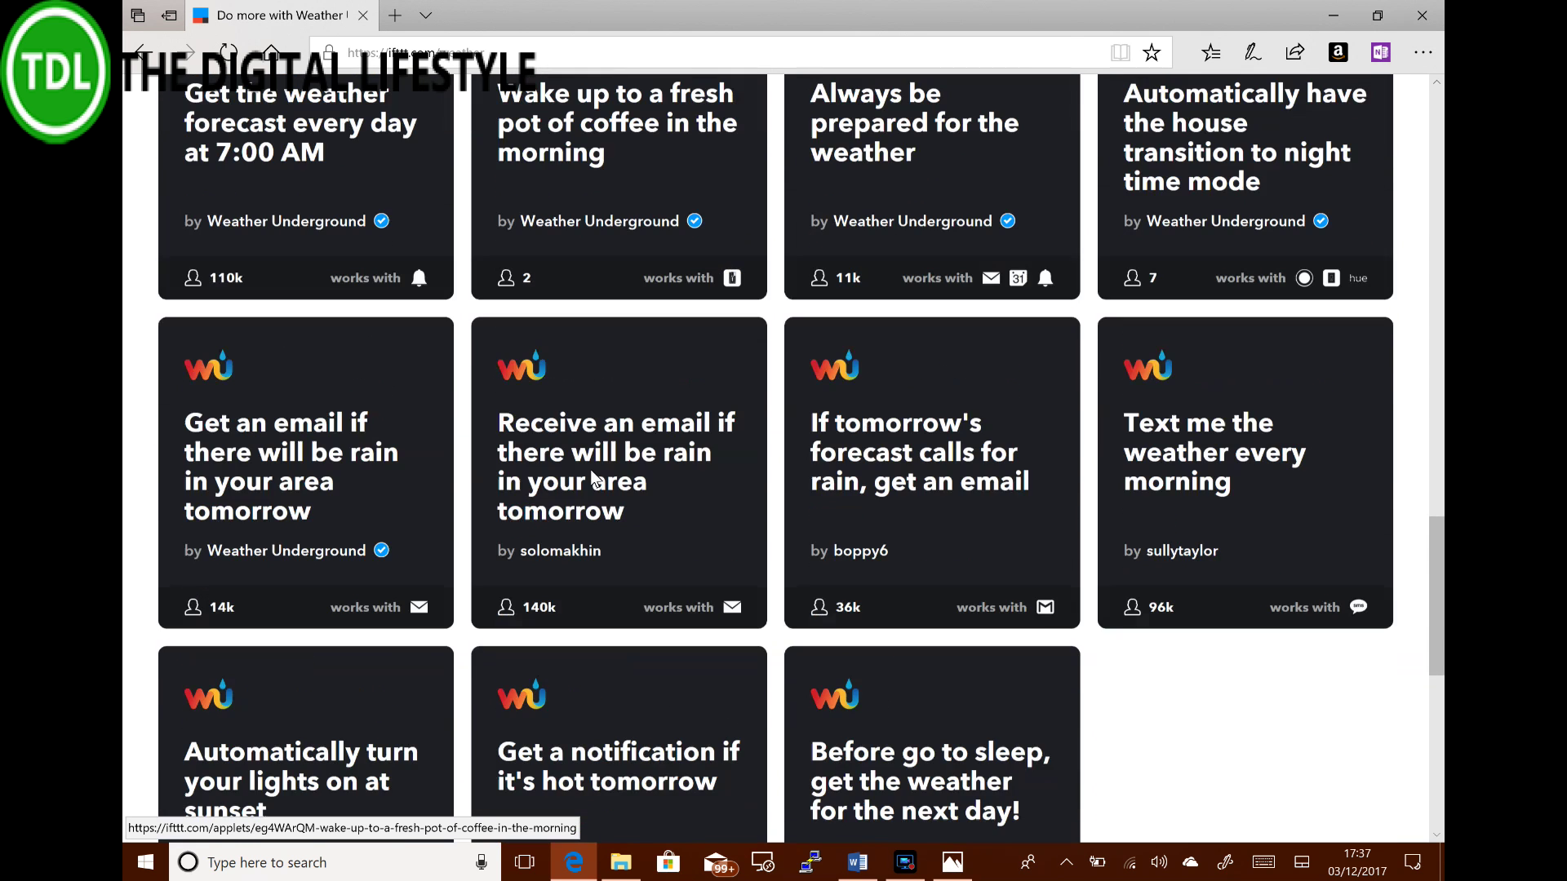
scroll(593, 473, down, 1)
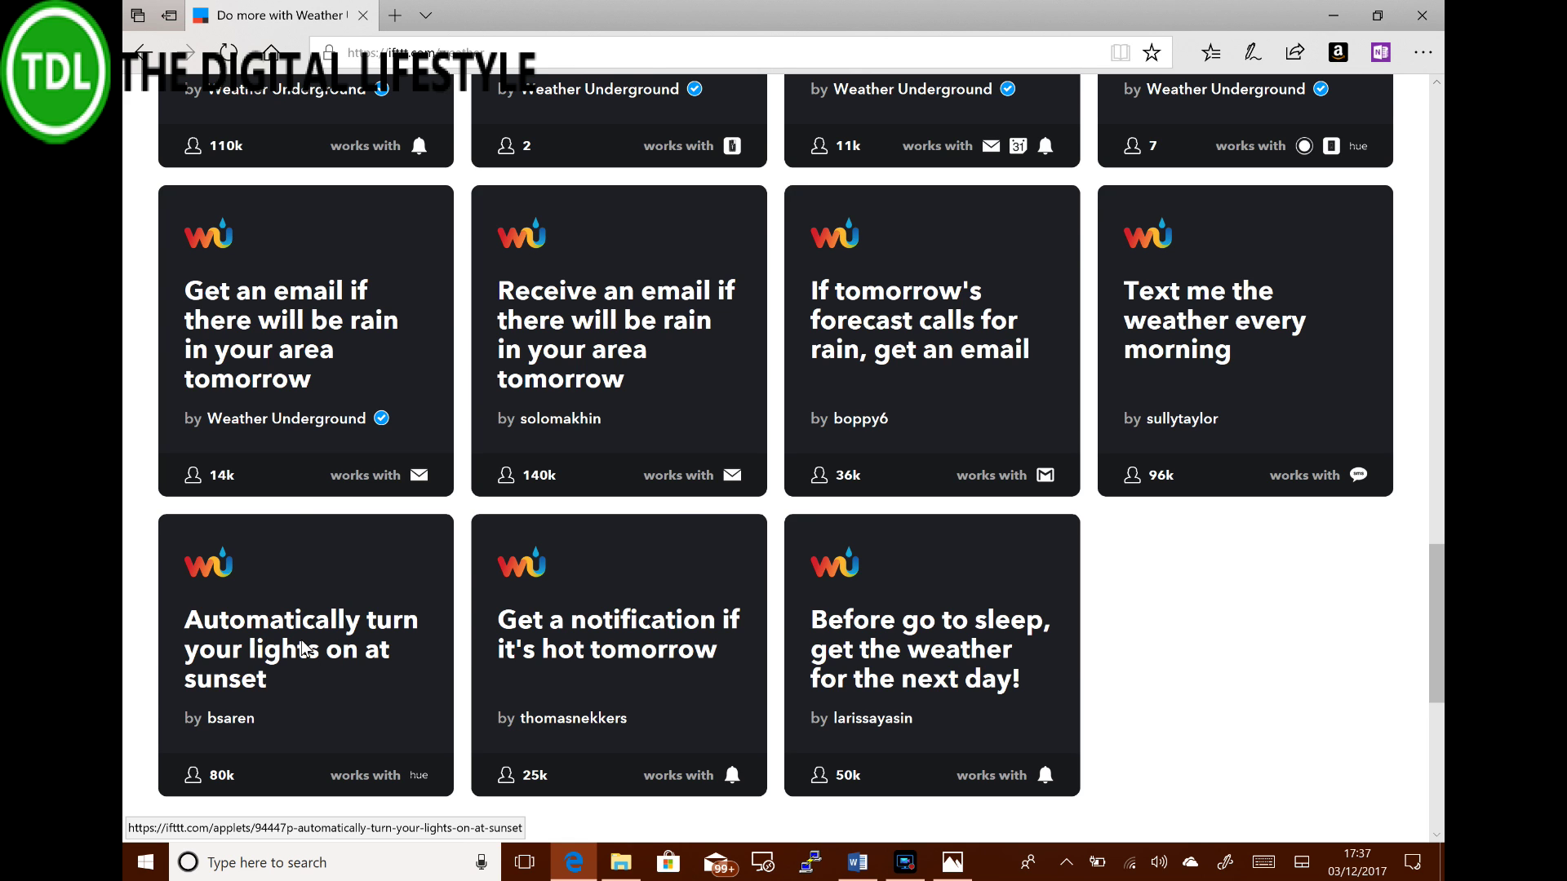
scroll(304, 648, up, 15)
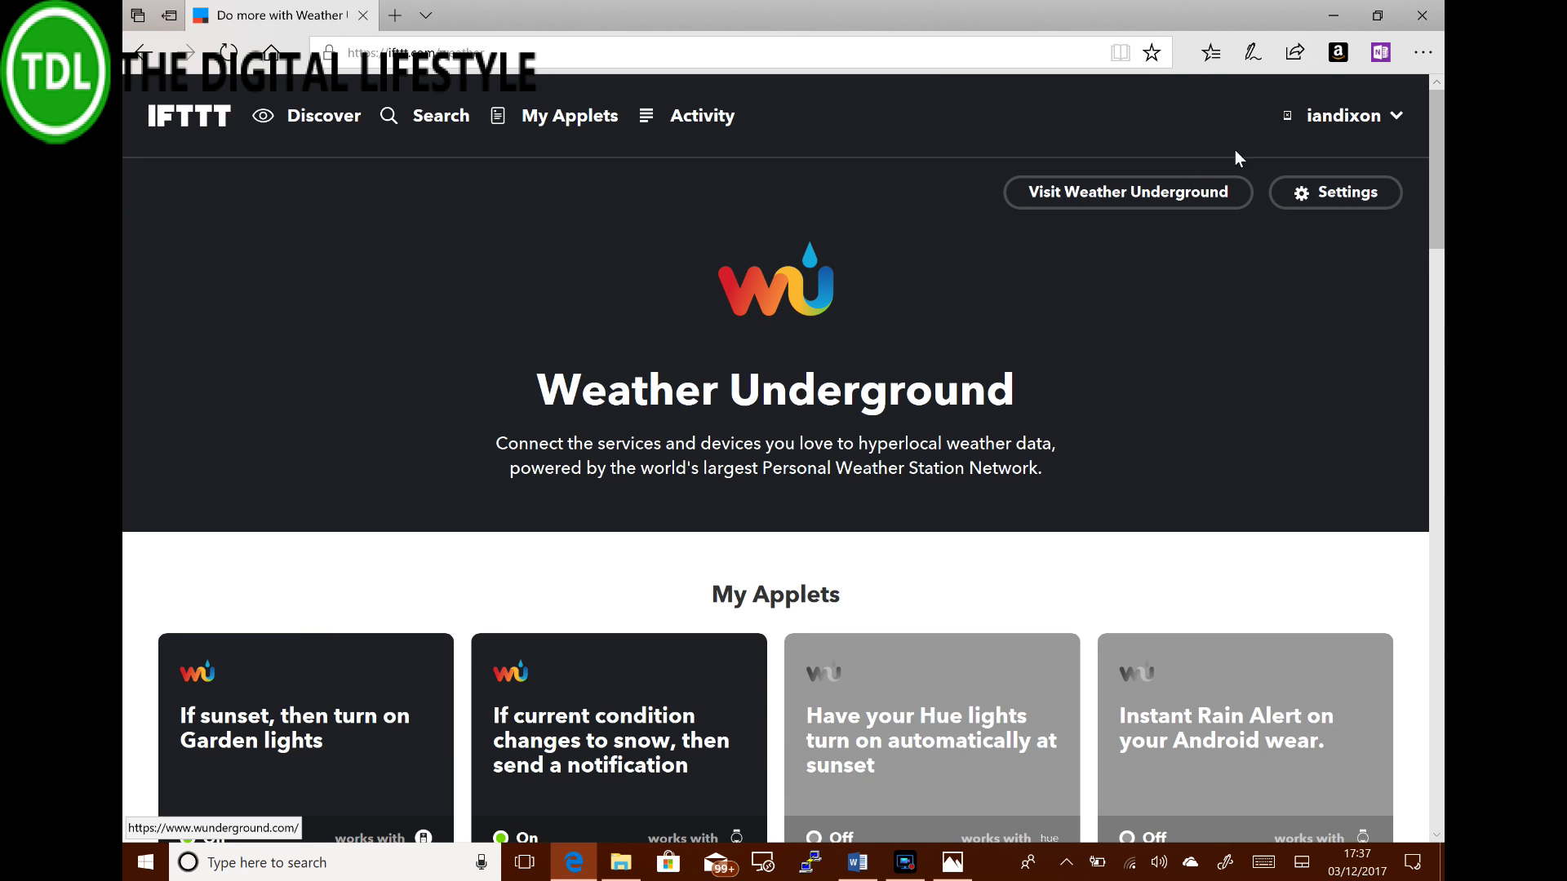
Create a new applet whose trigger is Weather Underground's Sunset.
click(1304, 119)
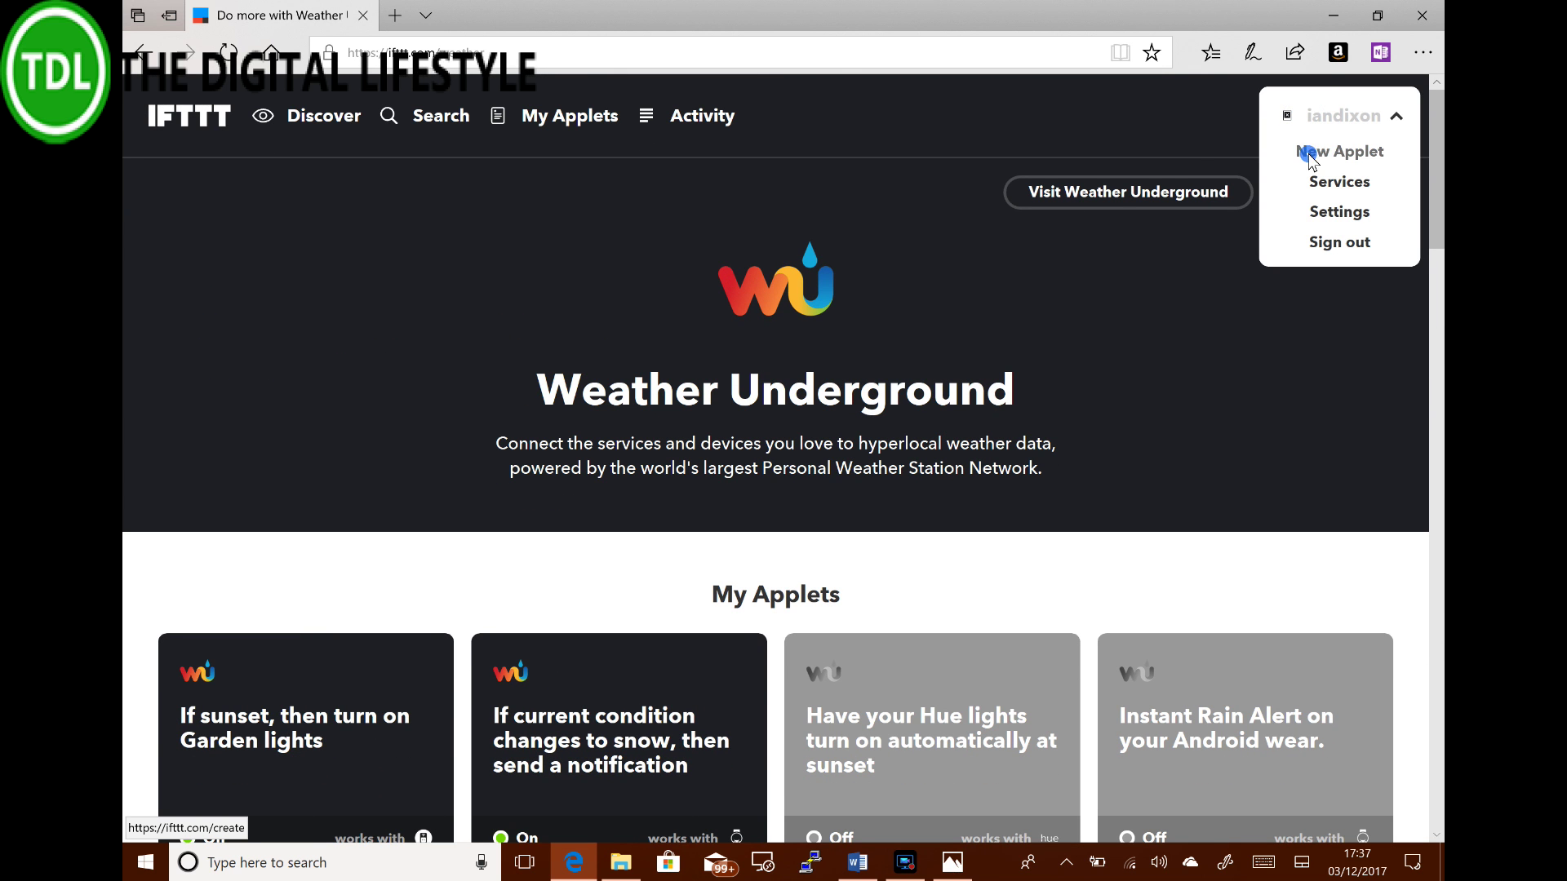
click(1310, 158)
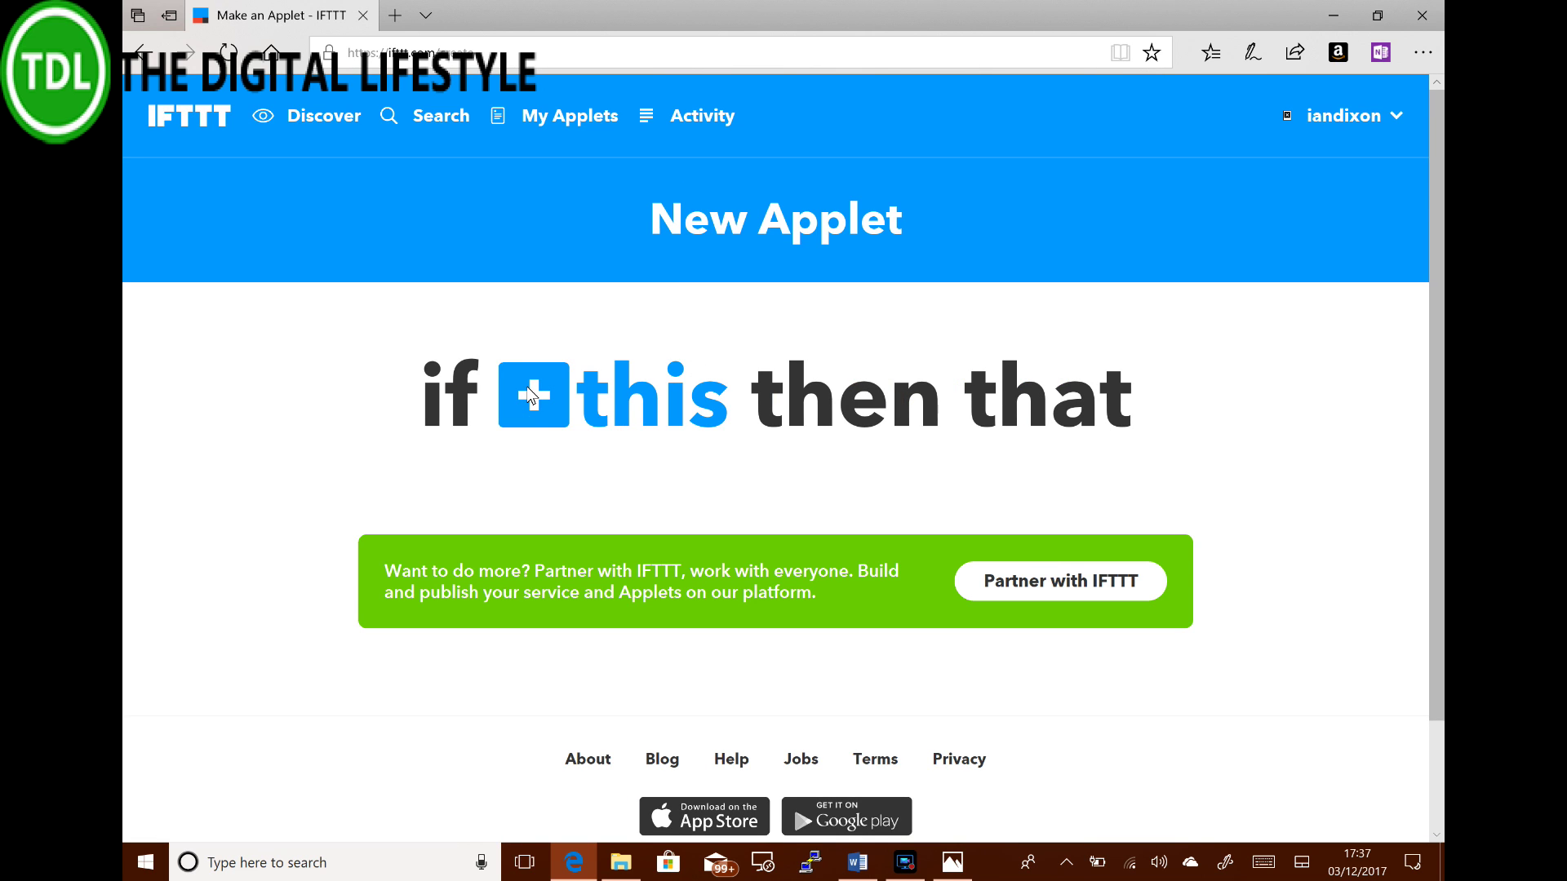
click(532, 396)
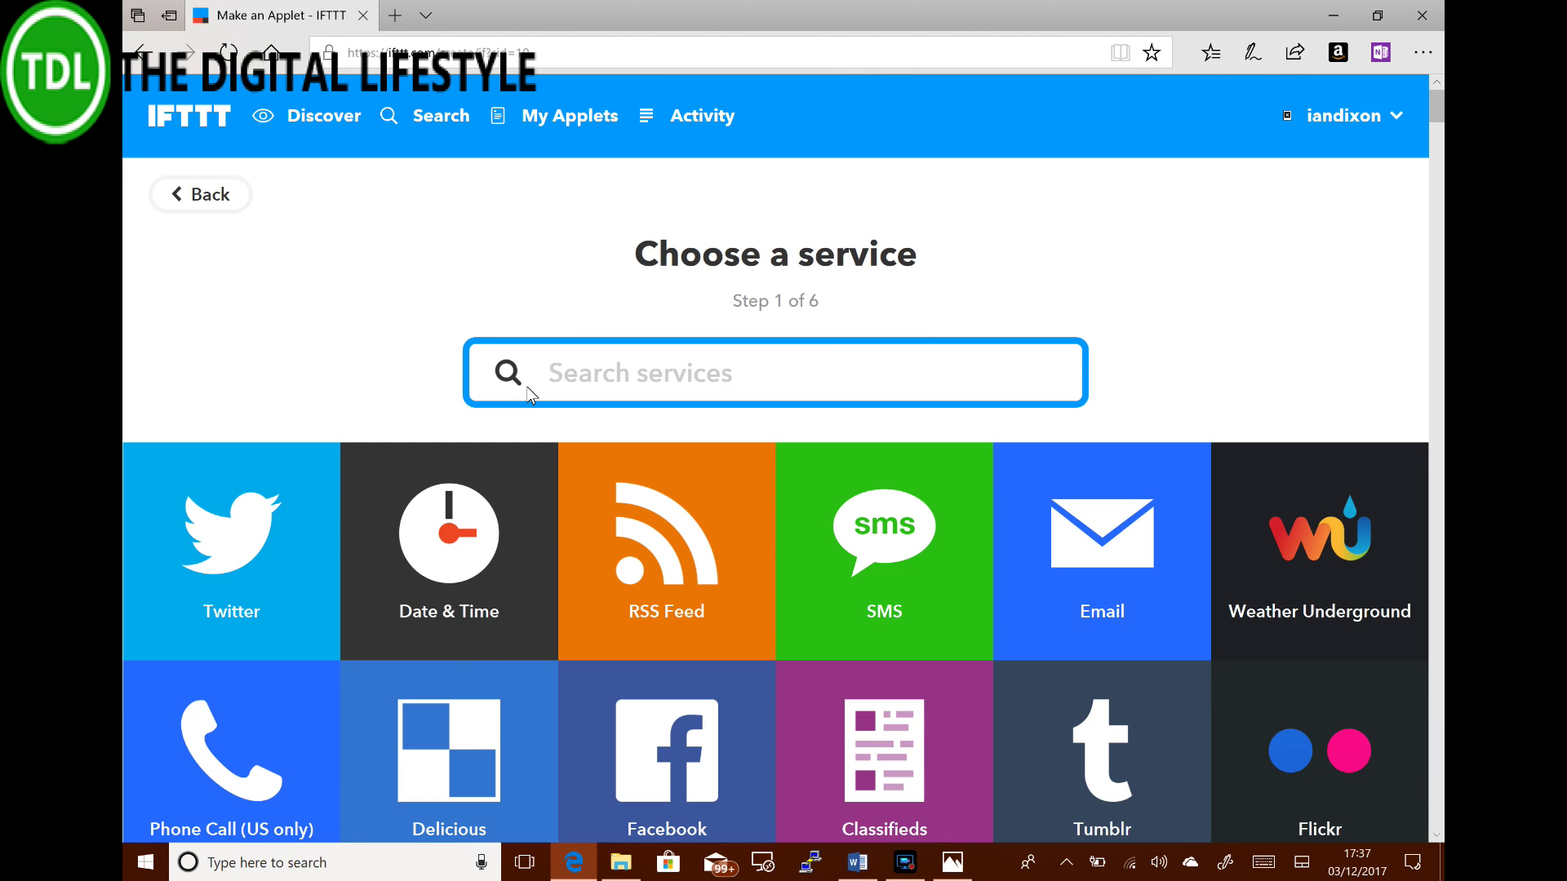
text(we)
click(191, 529)
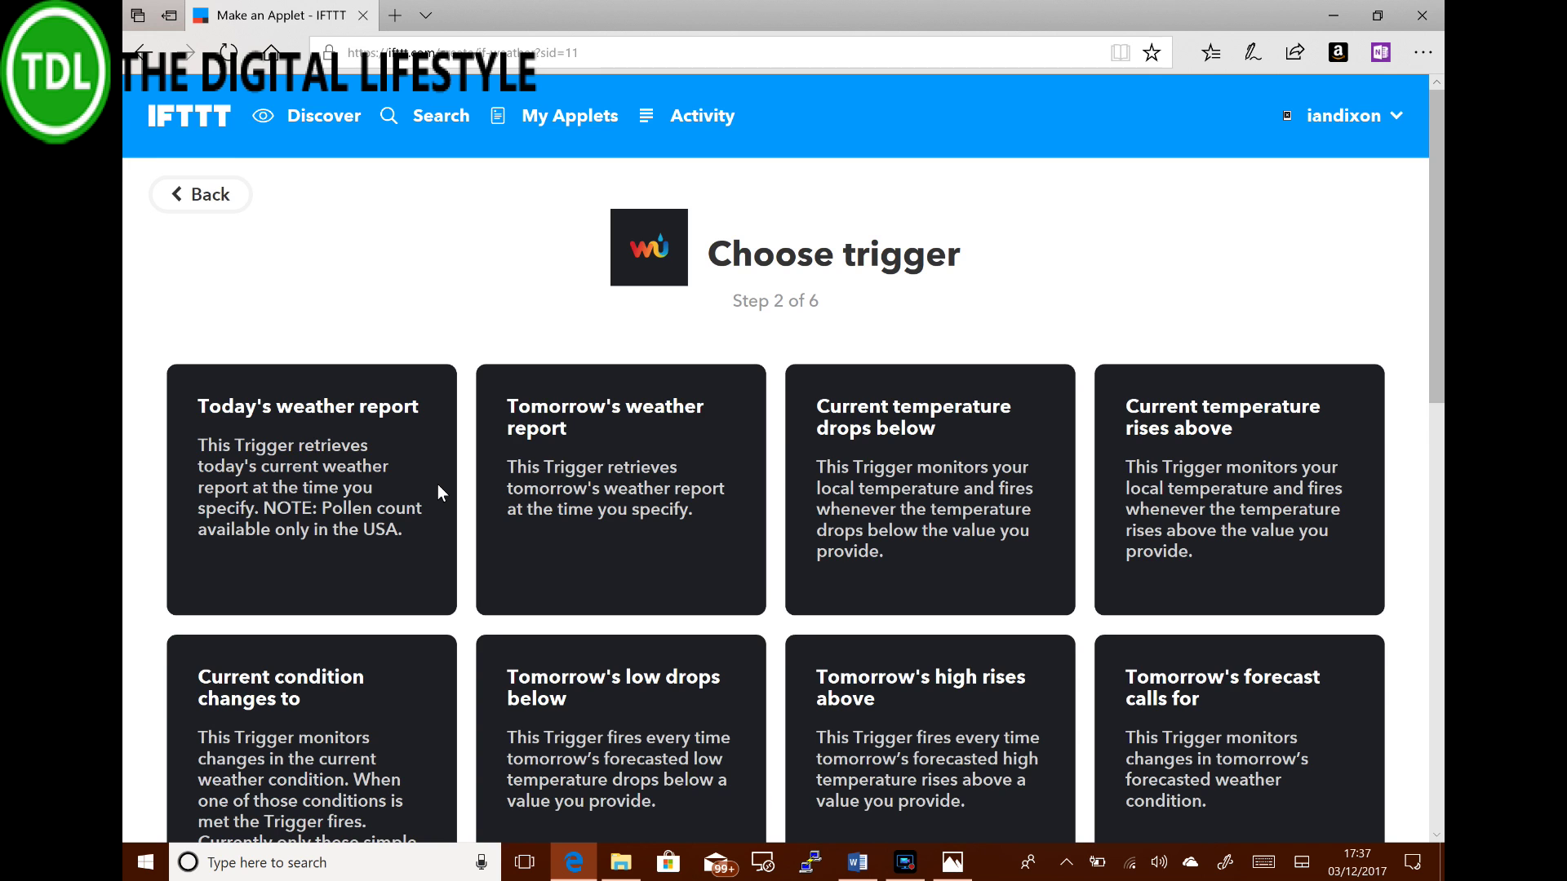
scroll(437, 483, down, 6)
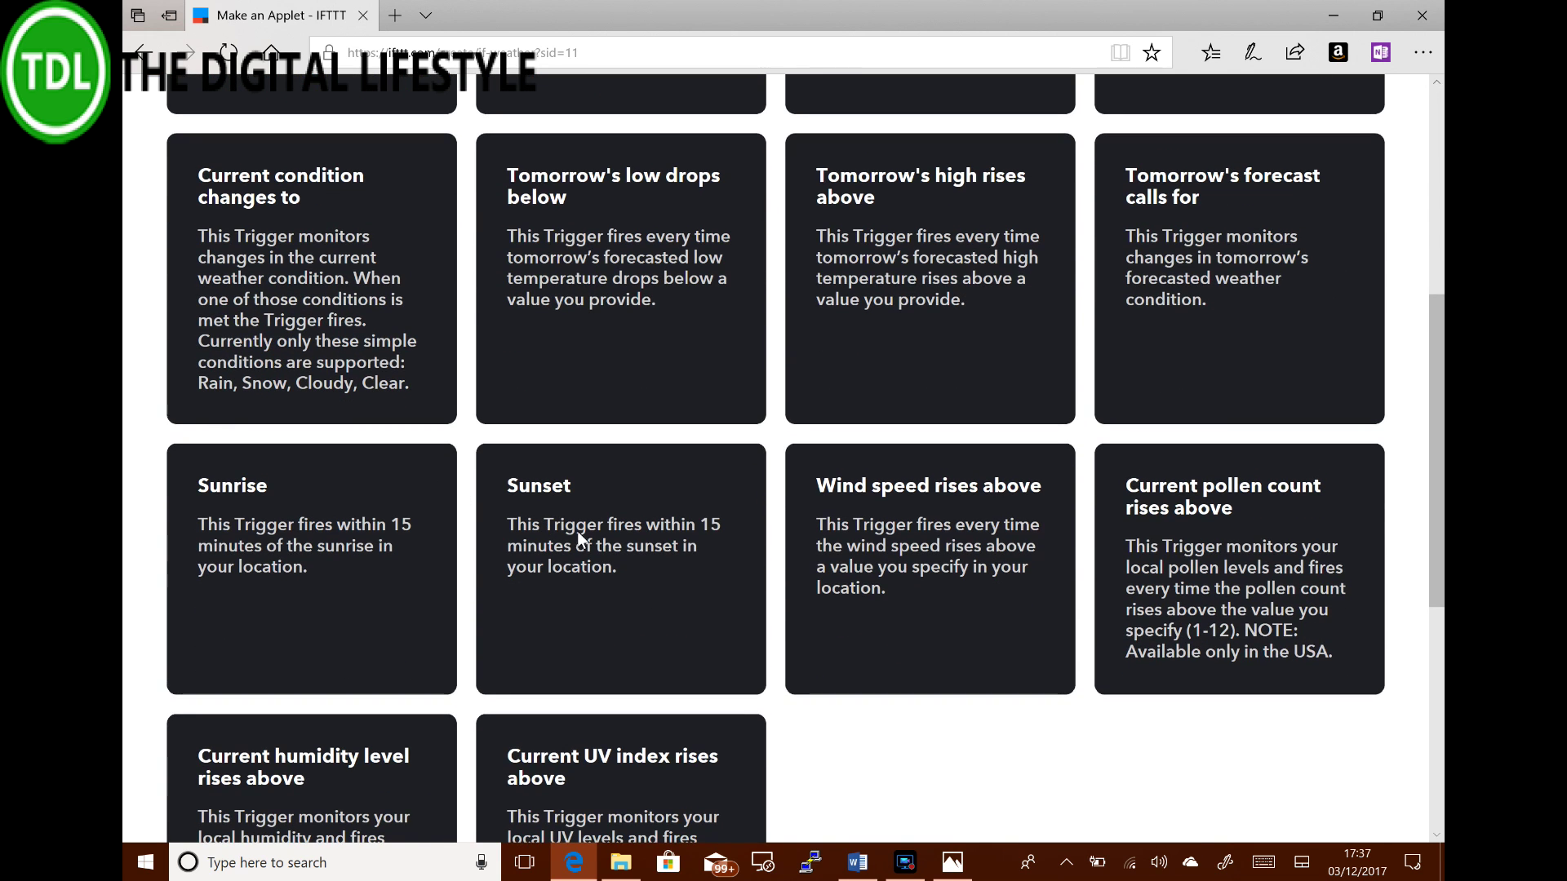
click(634, 525)
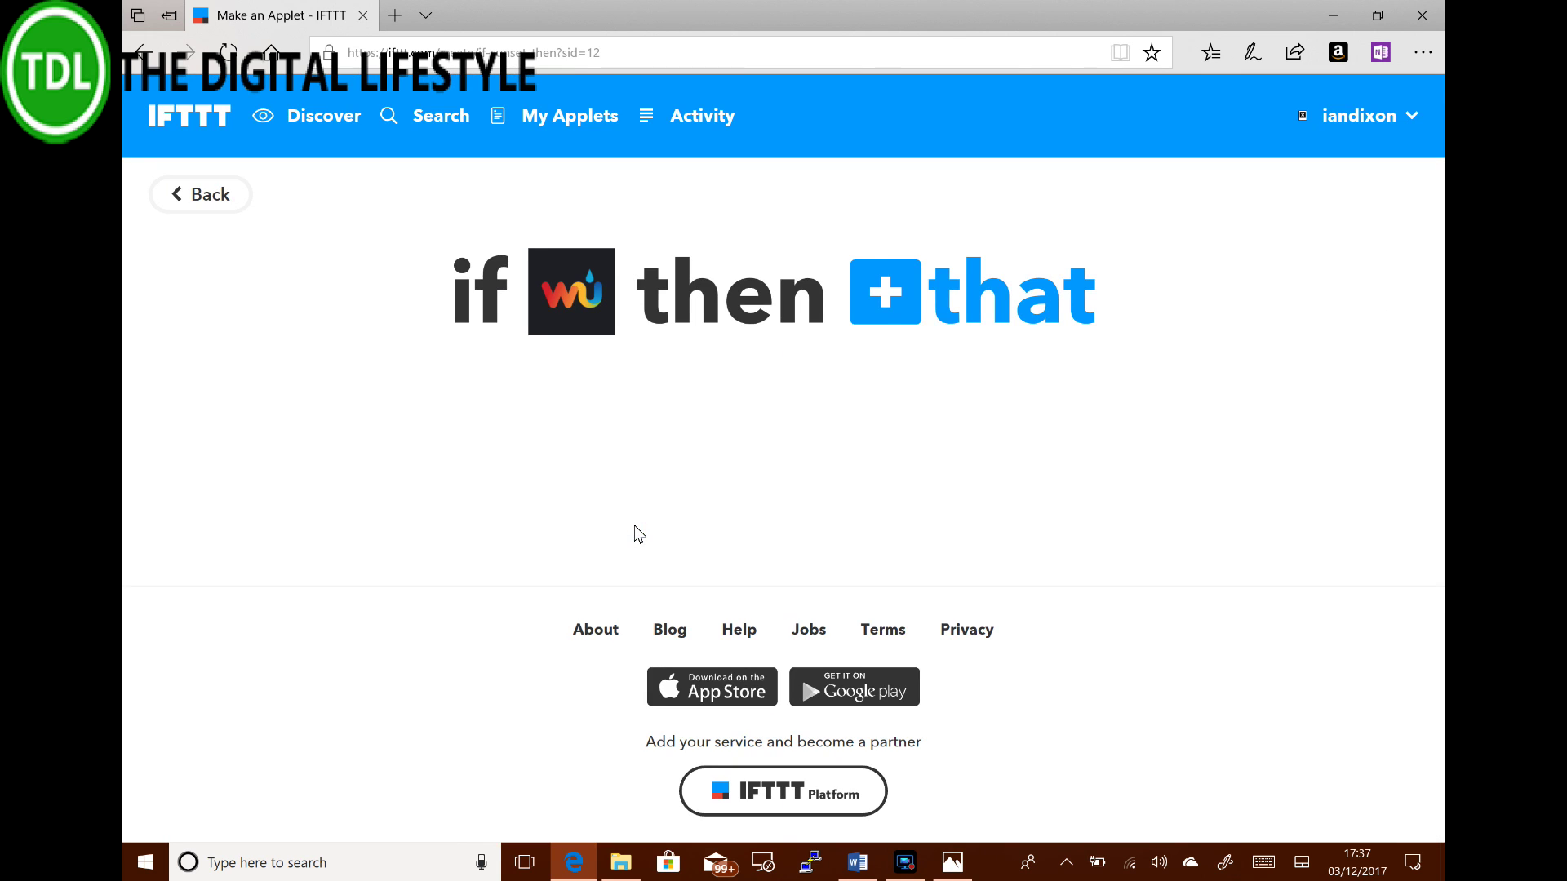
click(898, 298)
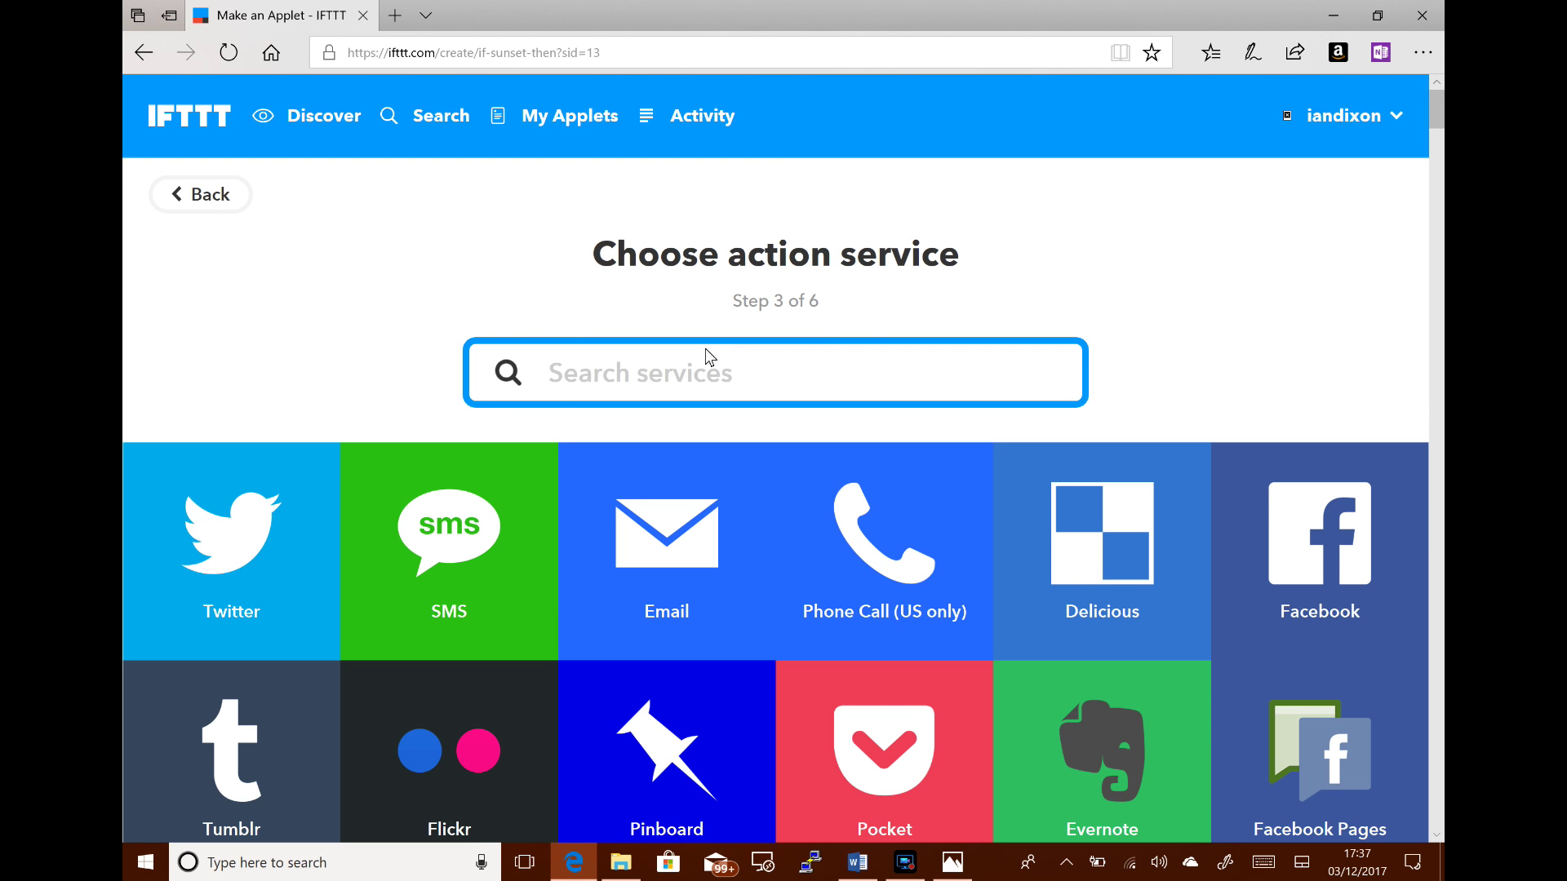
Set the action to D-Link Smart Plug 'Turn on' for Tree lights, reaching 'If sunset, then turn on Tree lights'.
text(d_)
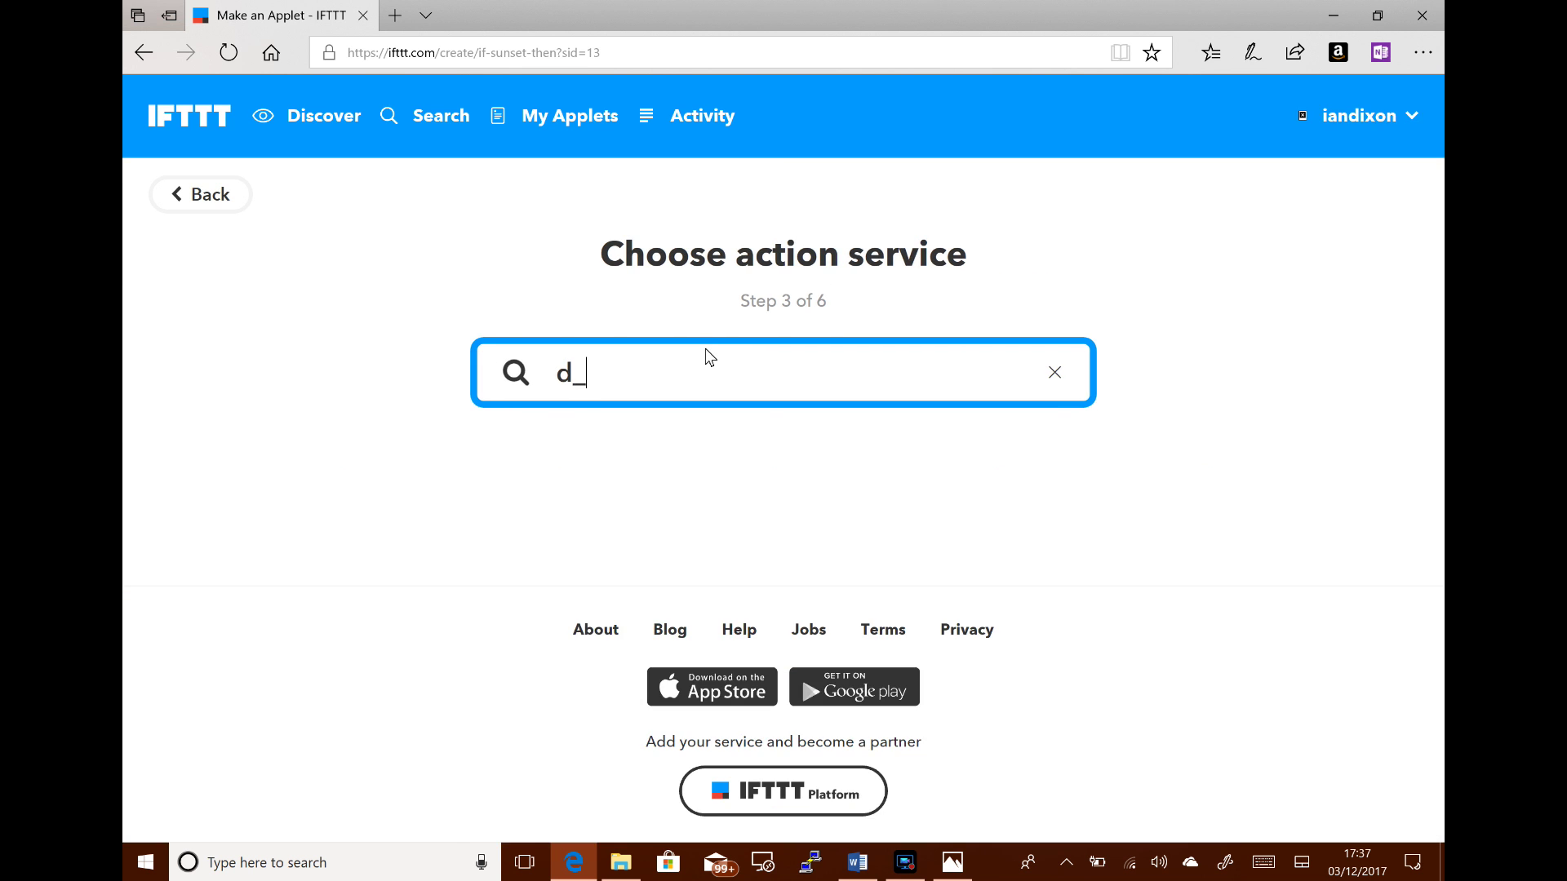
key(BackSpace)
text(-)
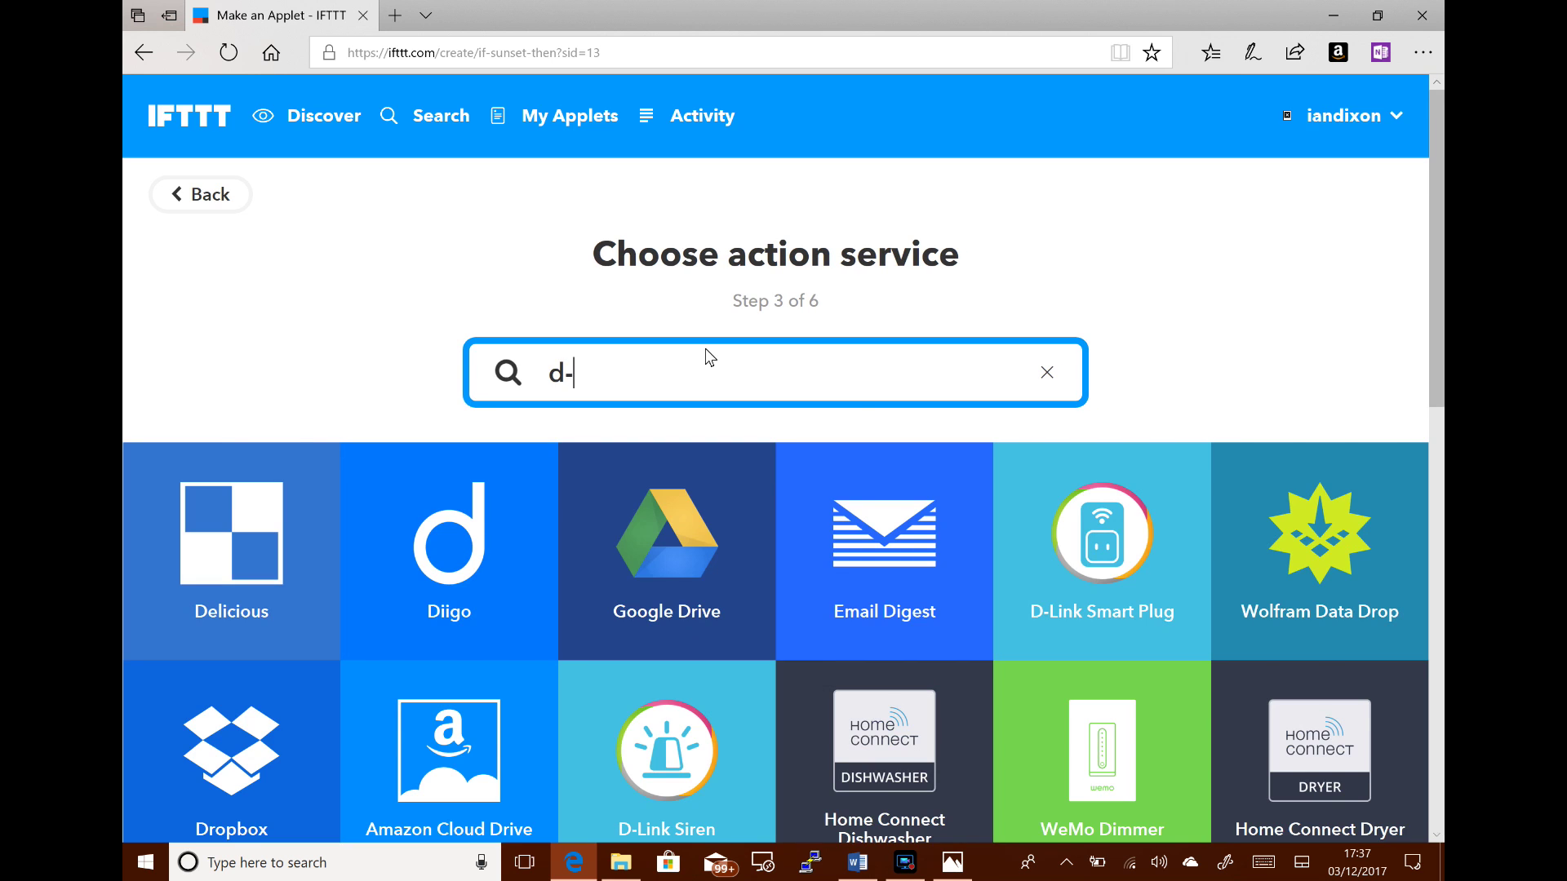
click(1089, 545)
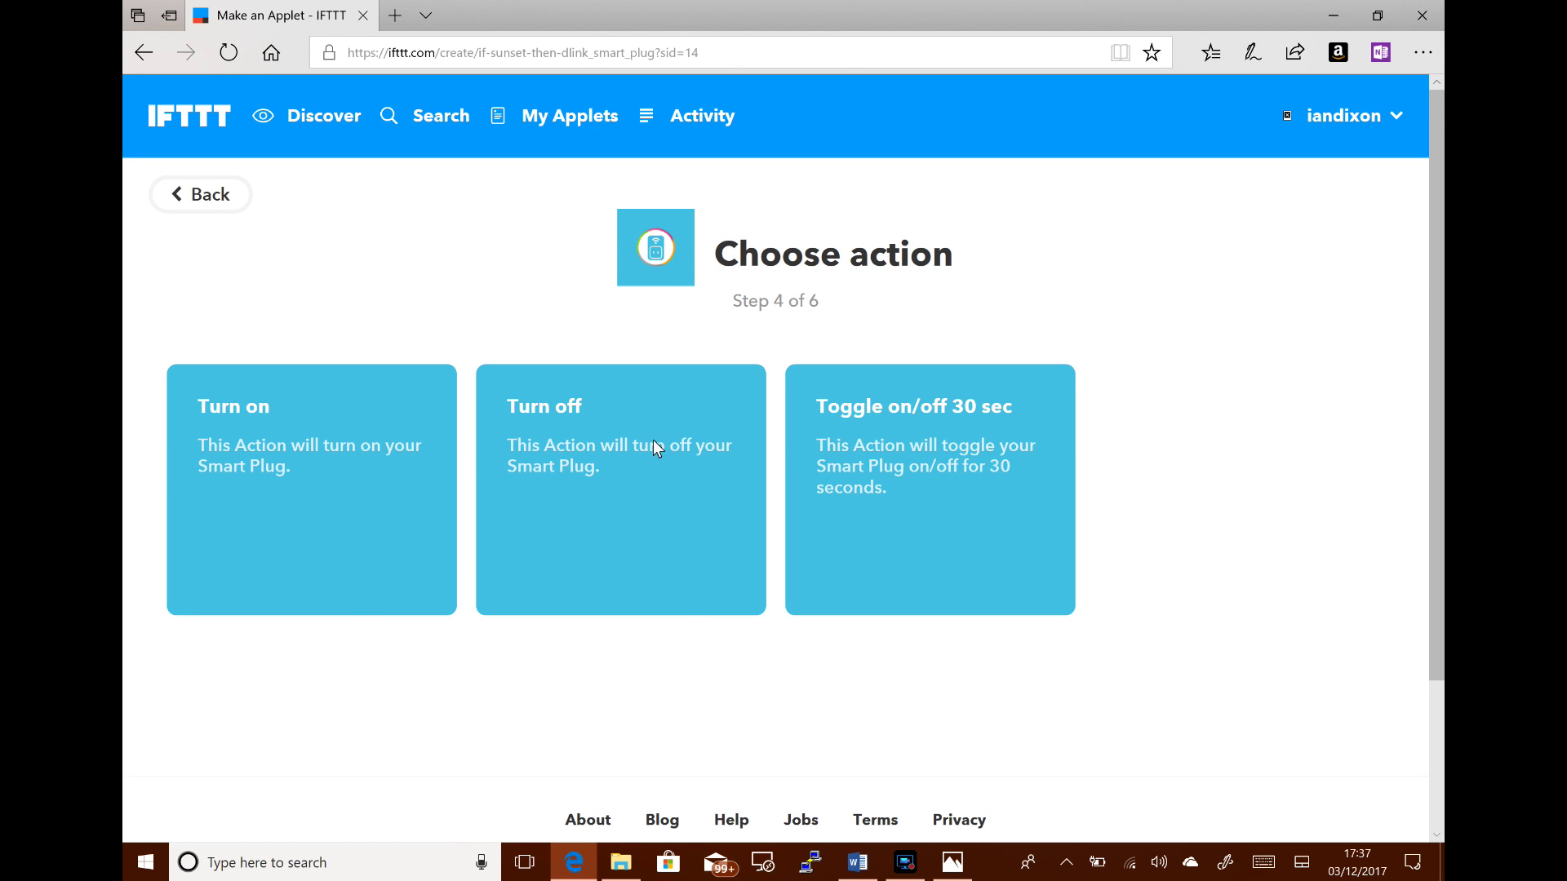
click(360, 472)
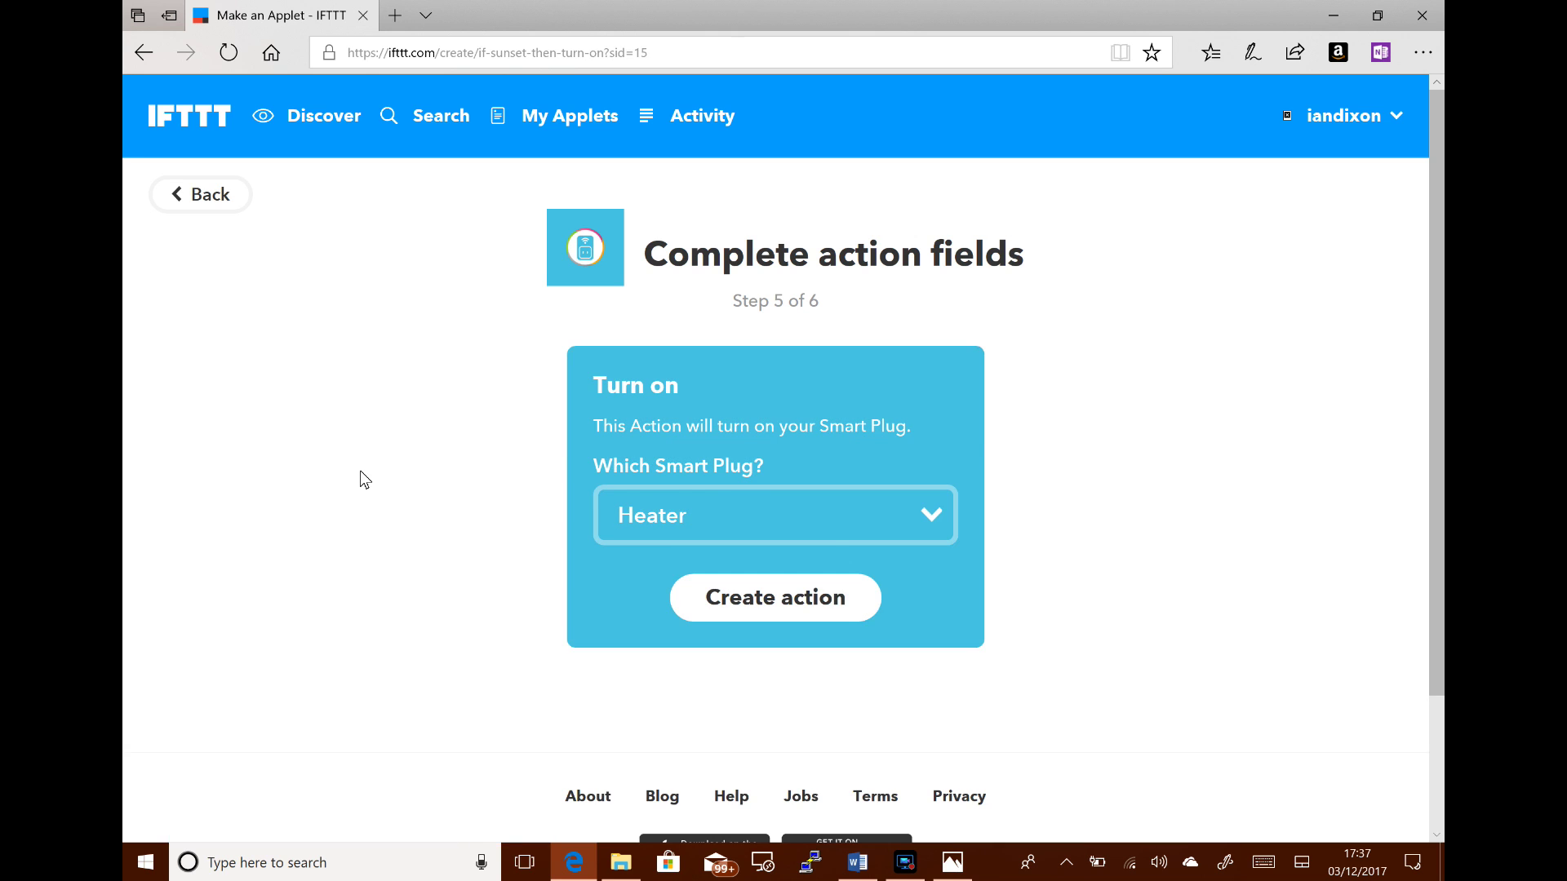
click(826, 522)
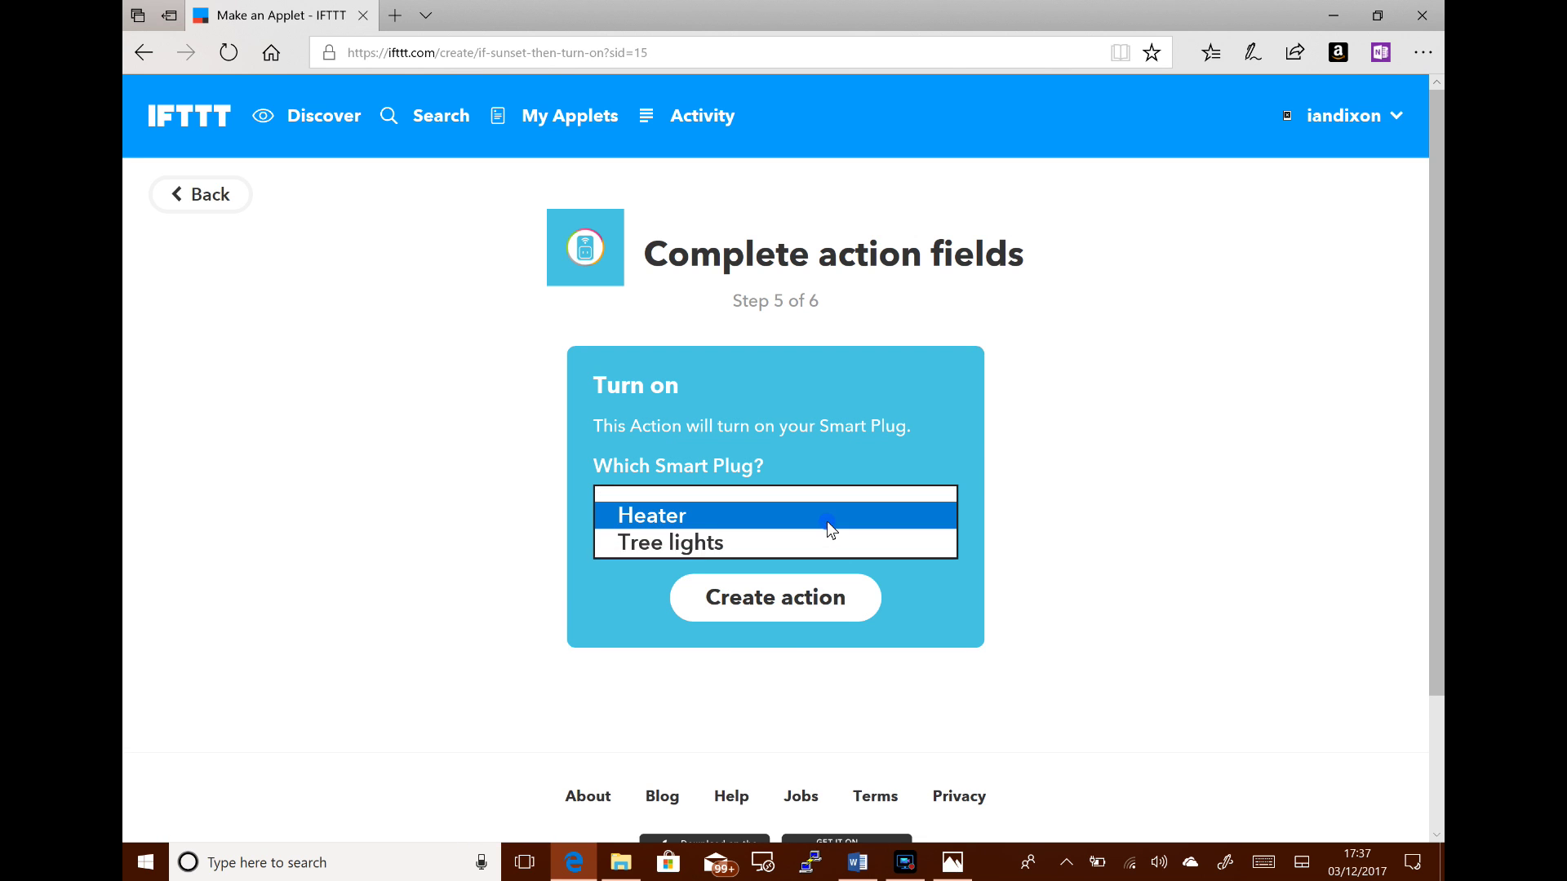
click(699, 544)
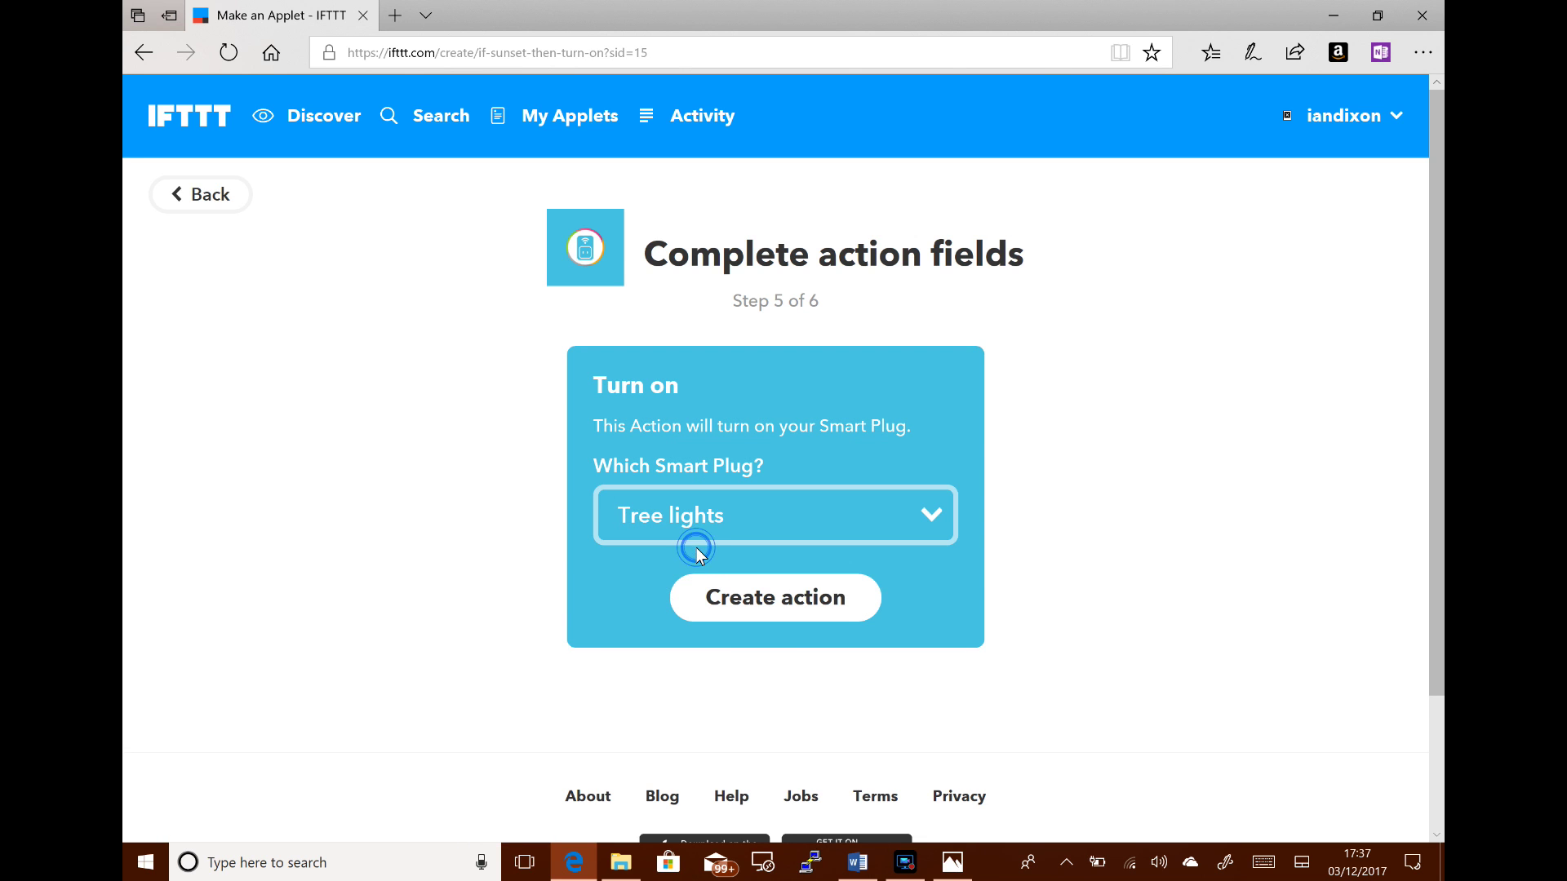
click(767, 600)
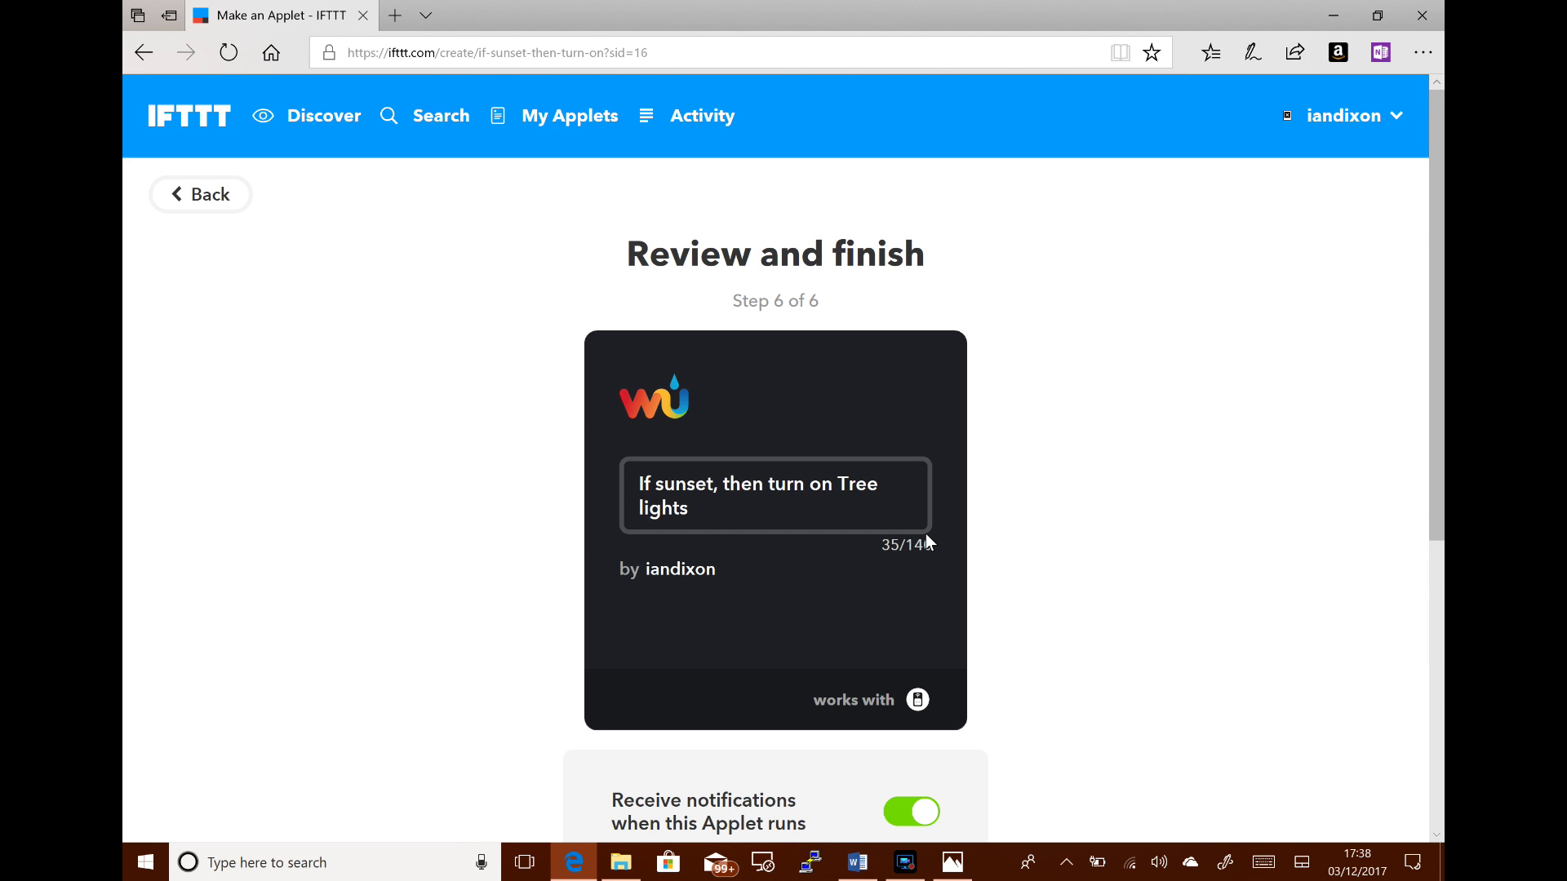
scroll(926, 534, down, 3)
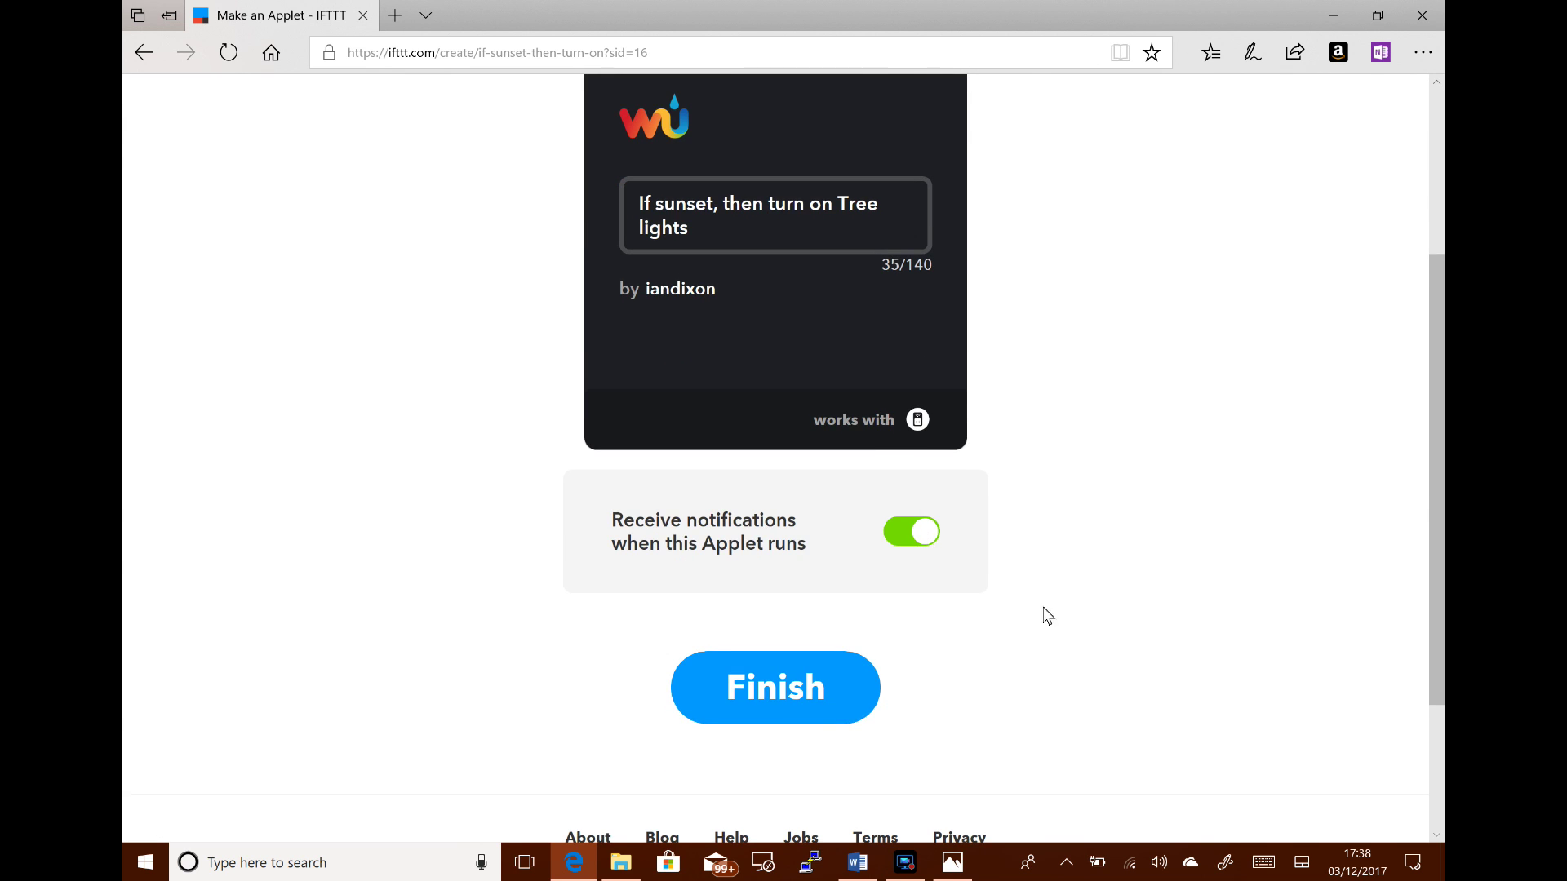
scroll(1067, 606, up, 3)
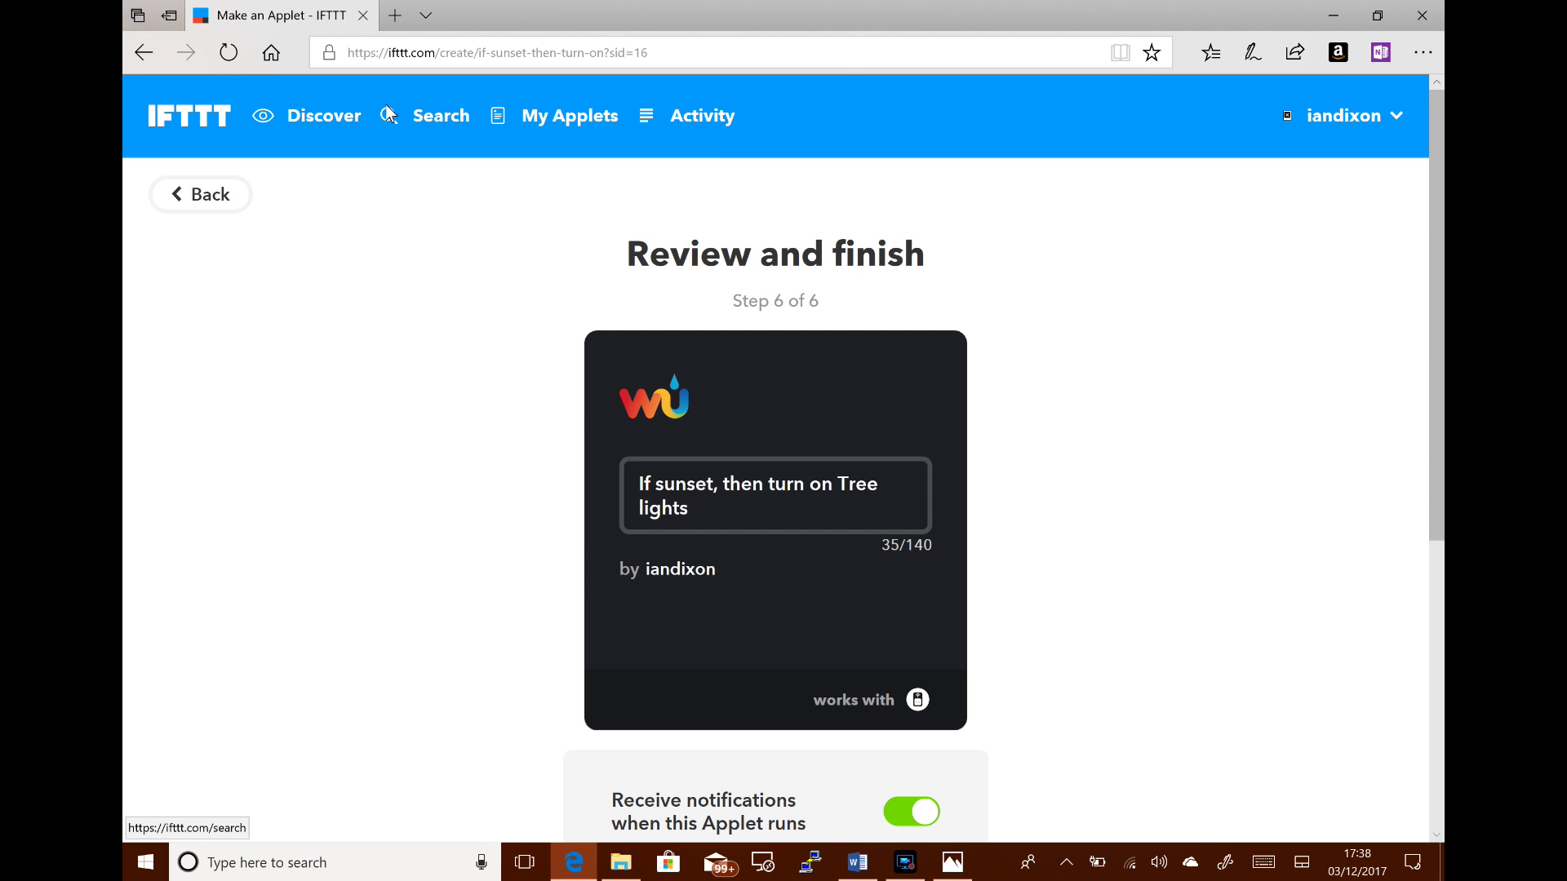
Start a second applet with a Date & Time 'Every day at' 11 PM trigger.
click(1350, 116)
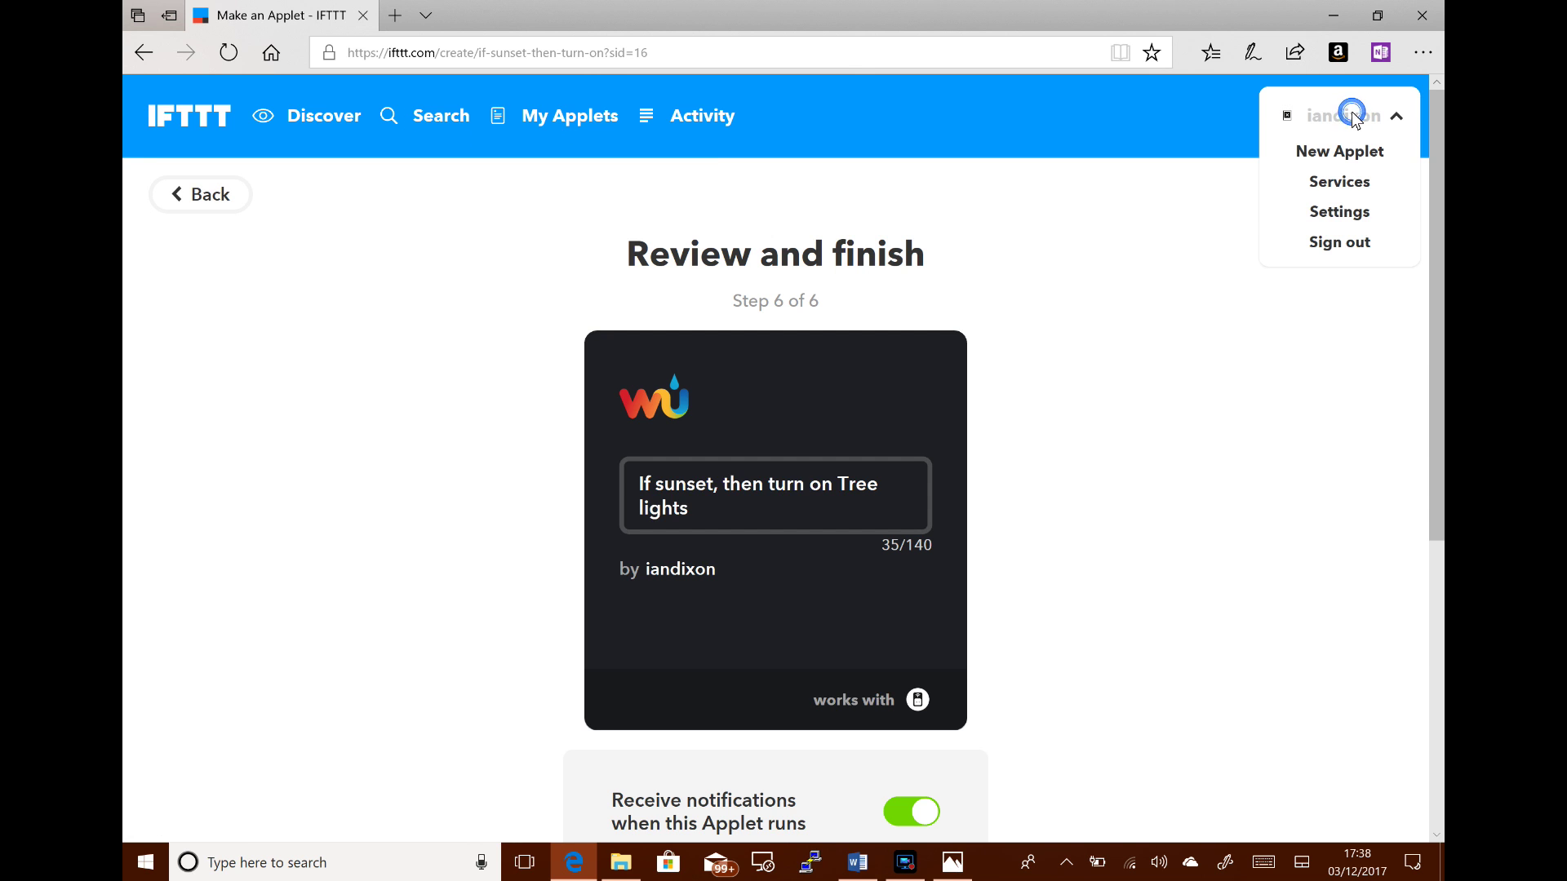
click(1339, 155)
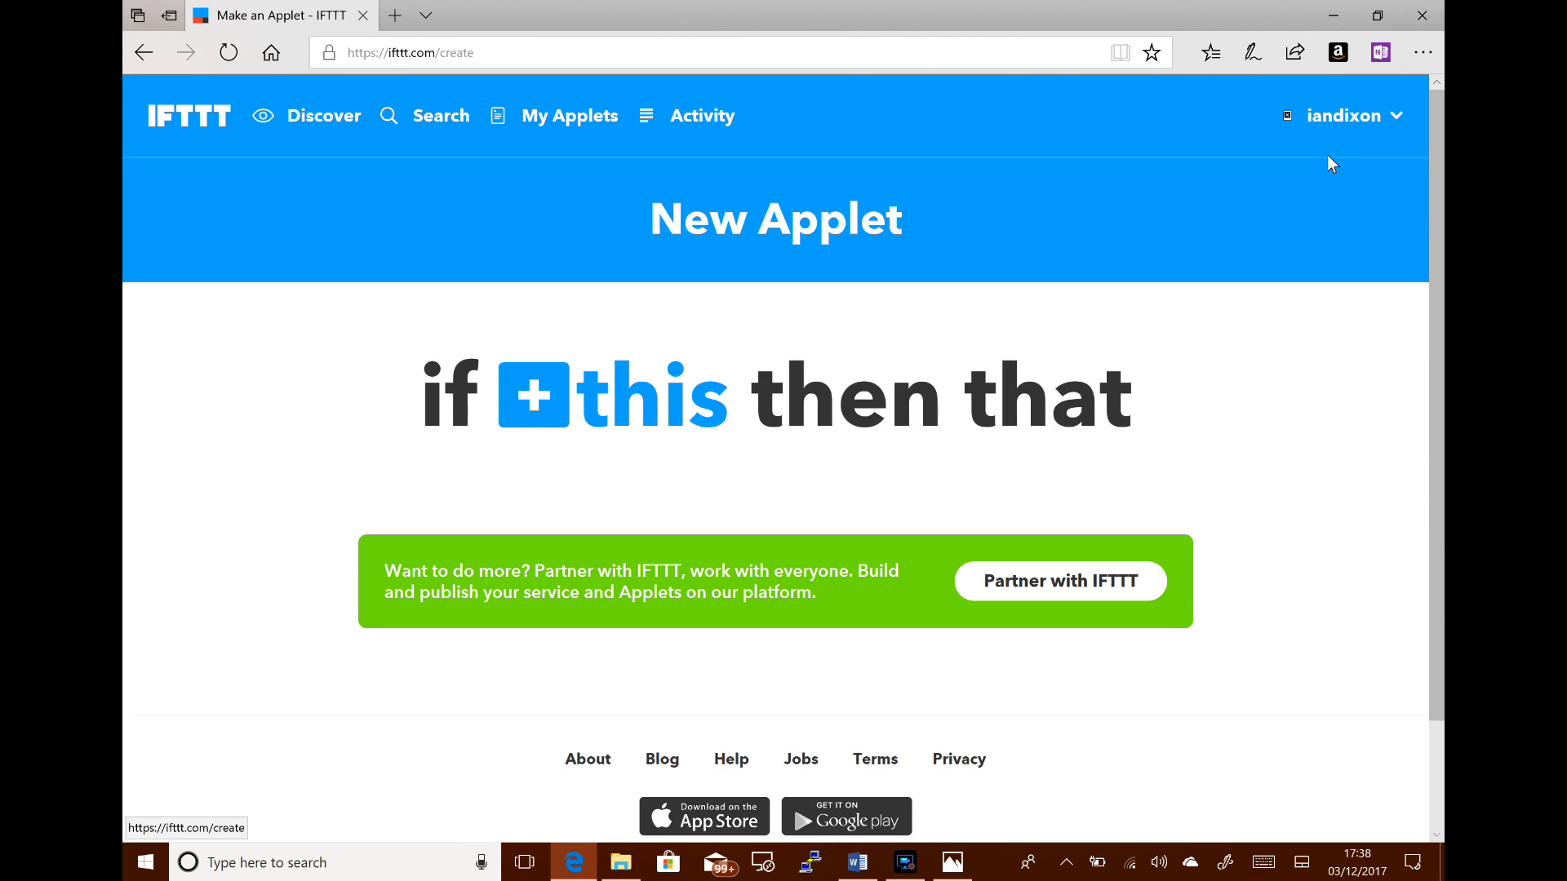
click(551, 365)
click(442, 563)
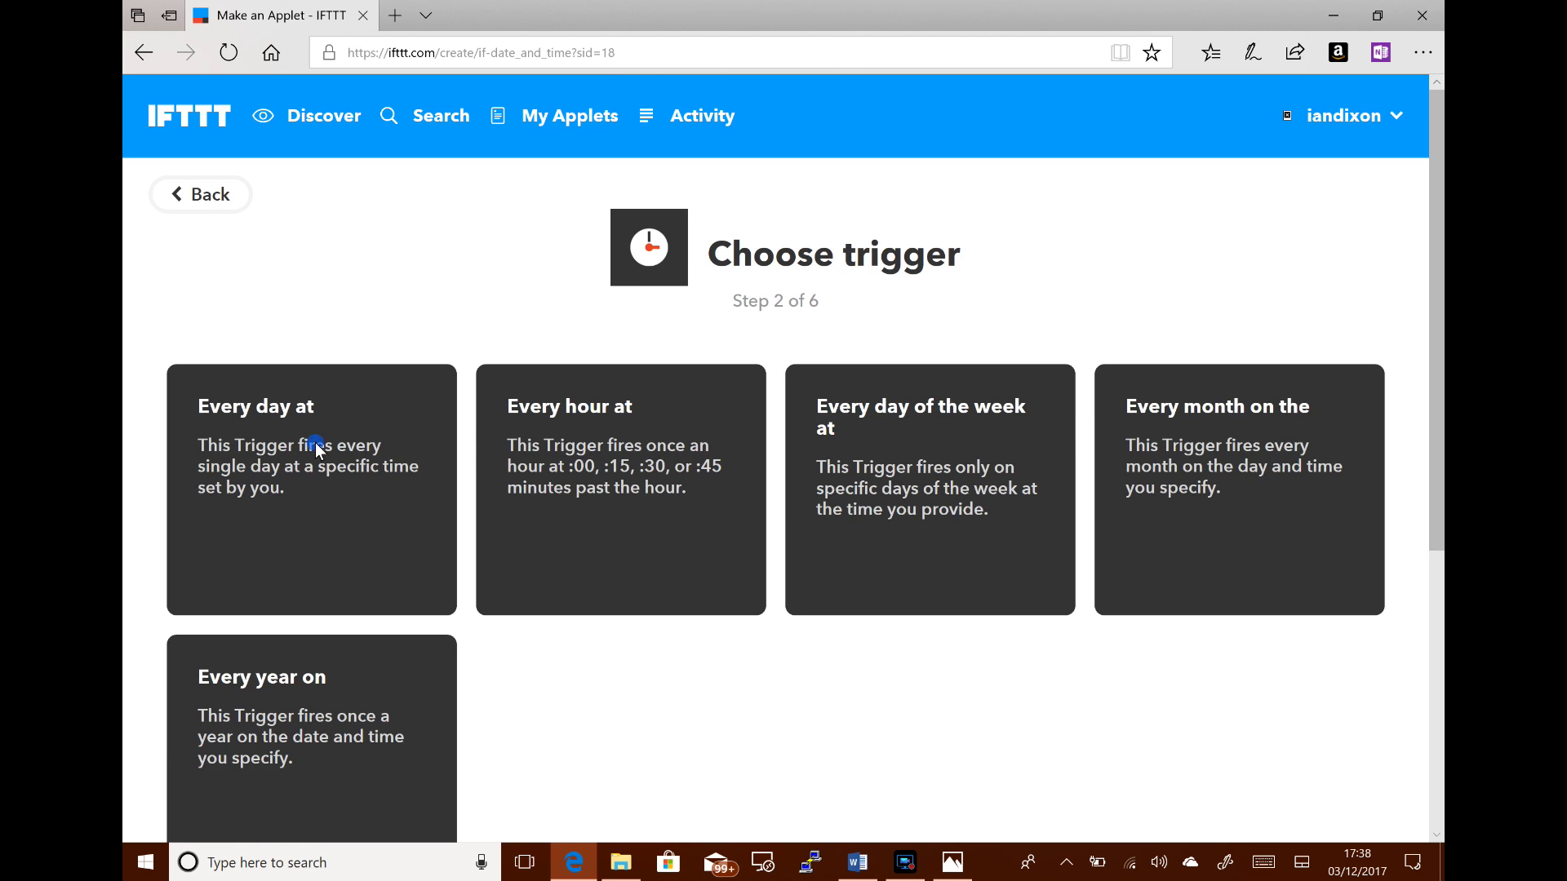
click(315, 442)
click(732, 536)
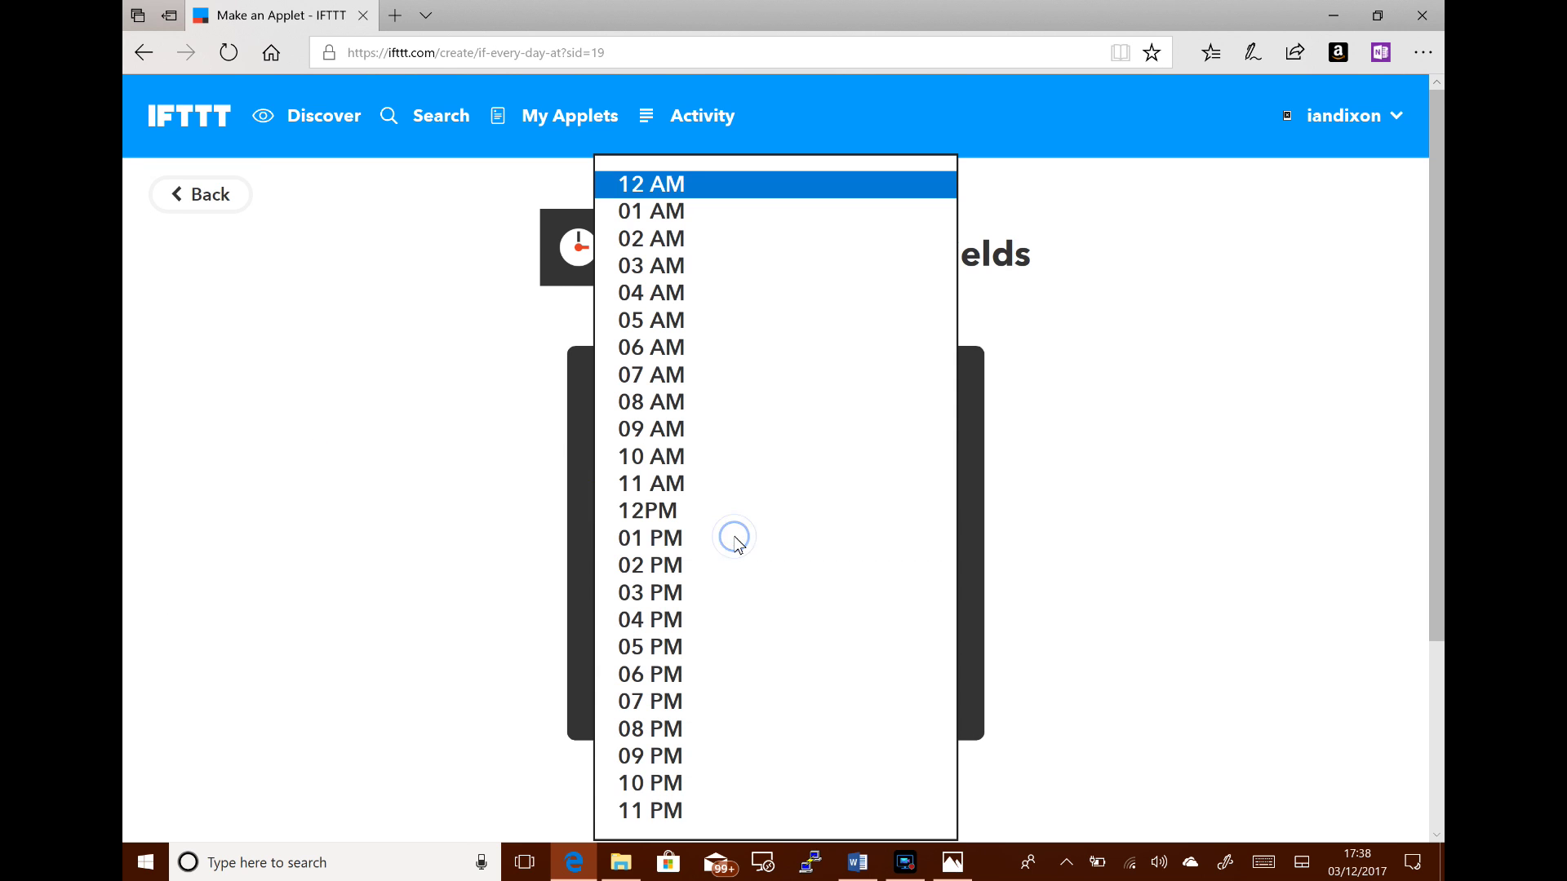
click(669, 812)
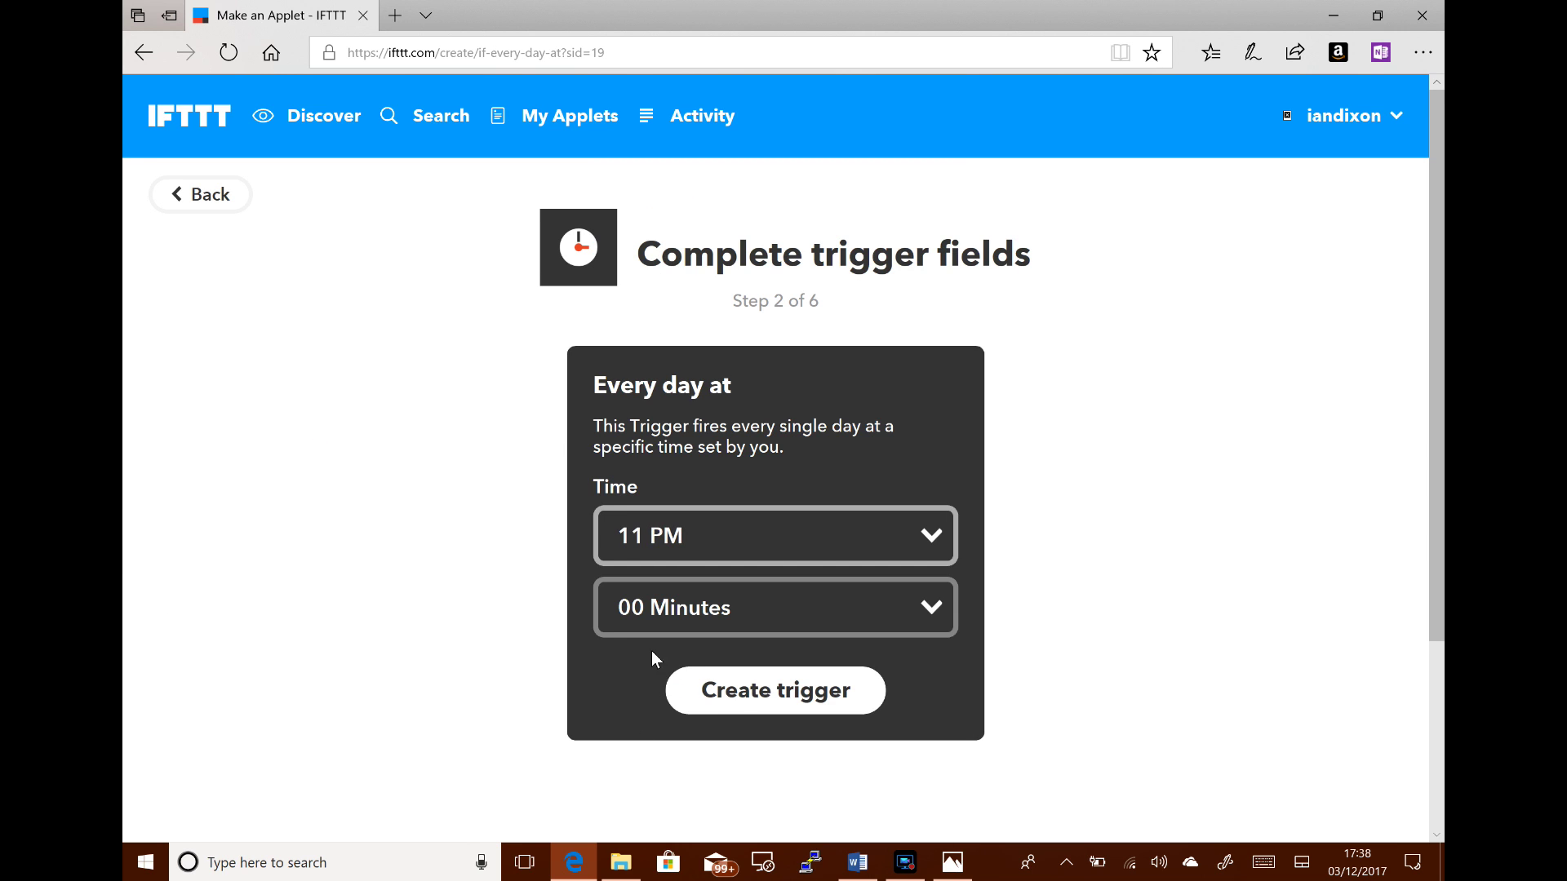
click(734, 692)
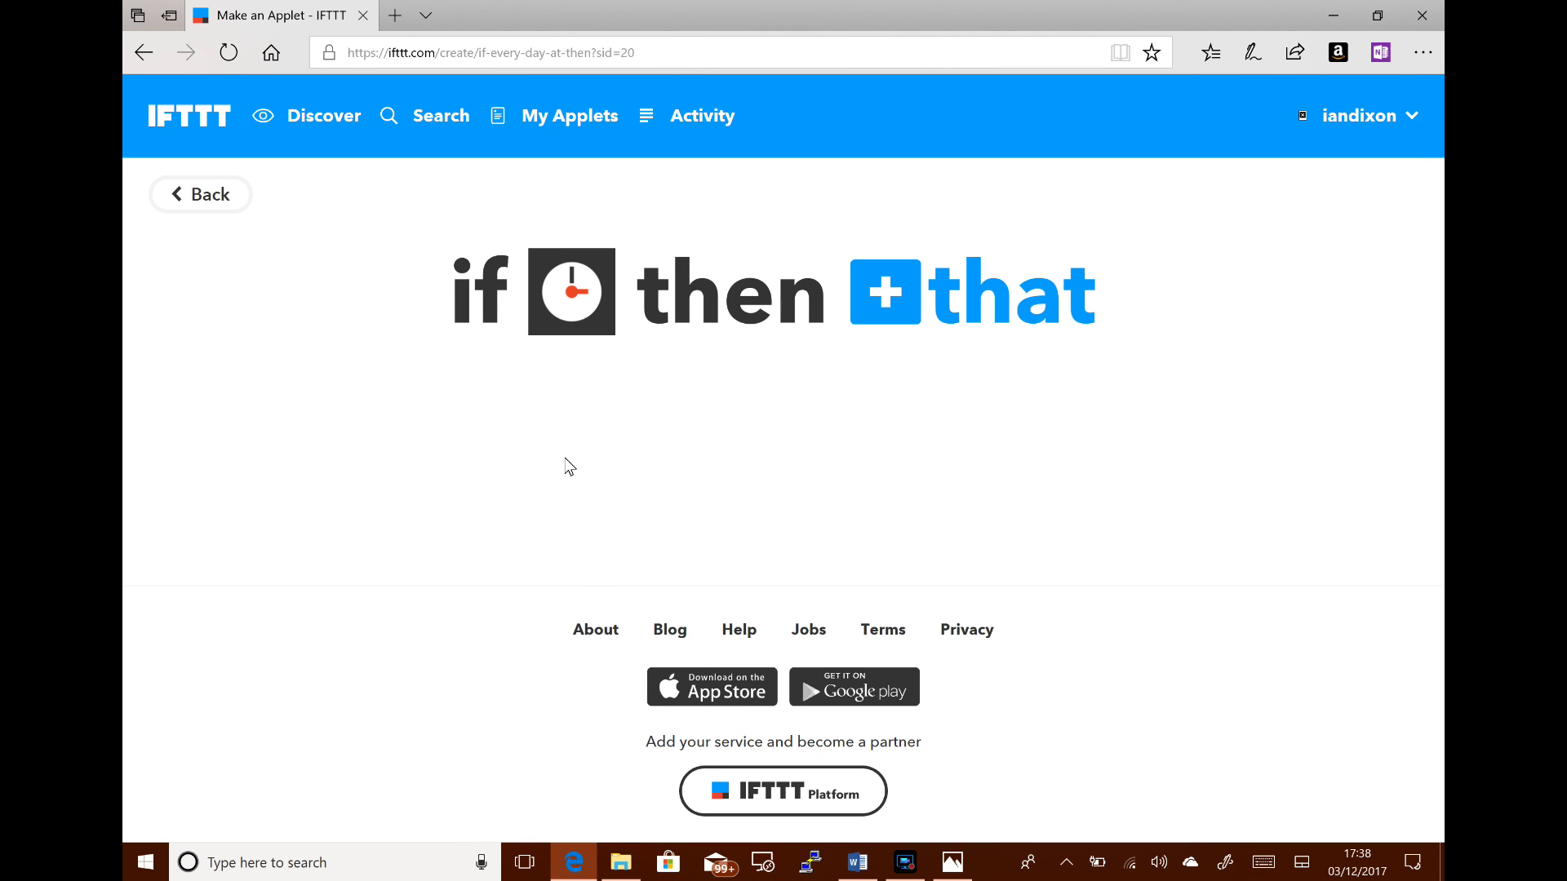
Choose the D-Link Smart Plug 'Turn off' action with Tree lights as the plug.
click(977, 281)
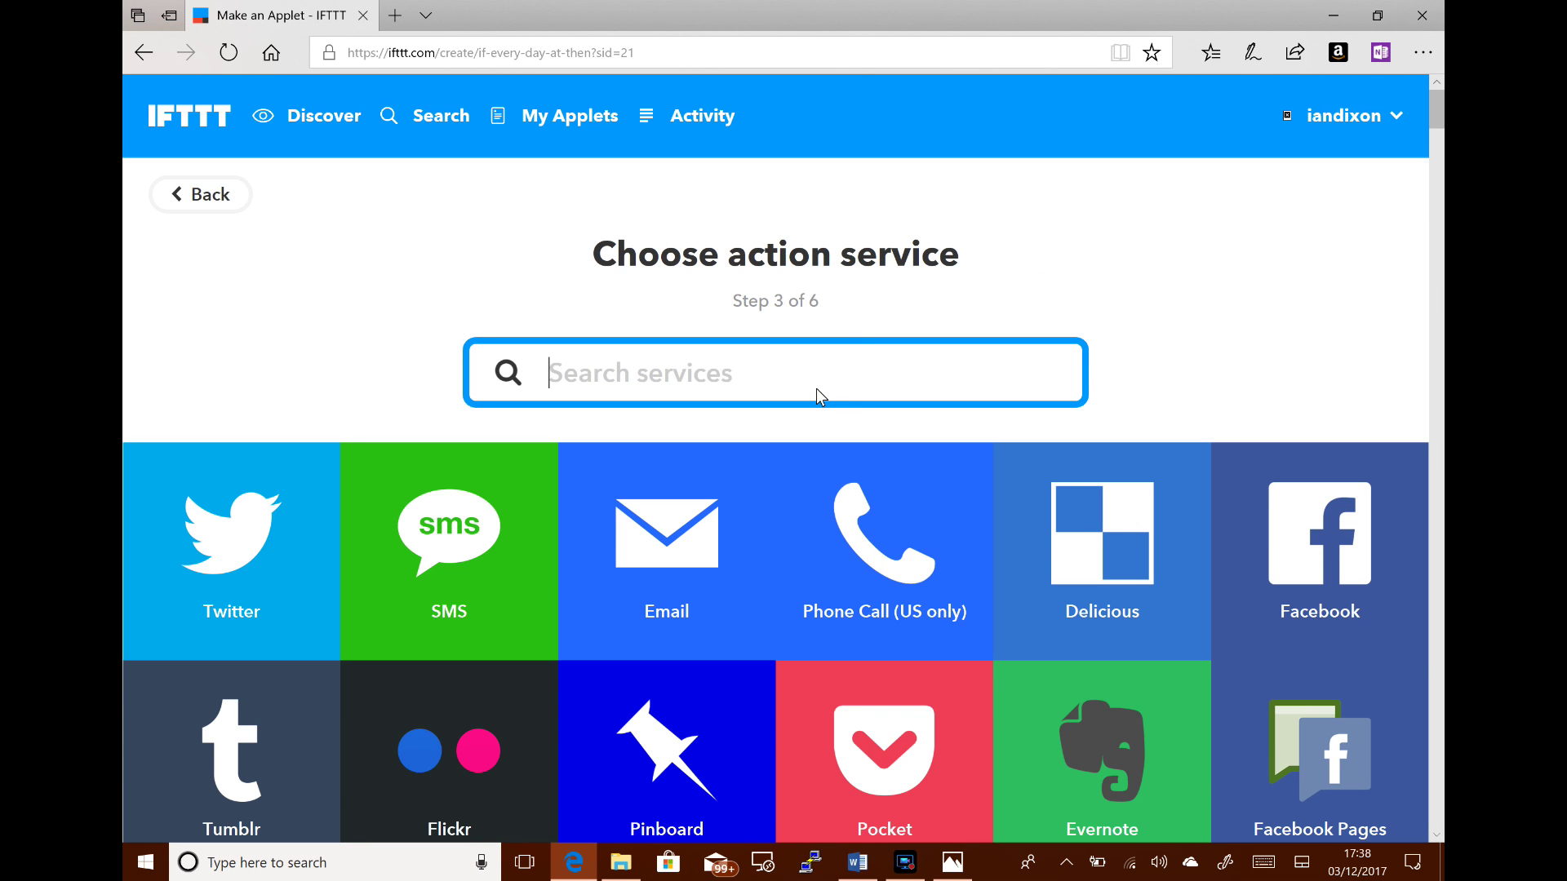
text(d)
click(1120, 575)
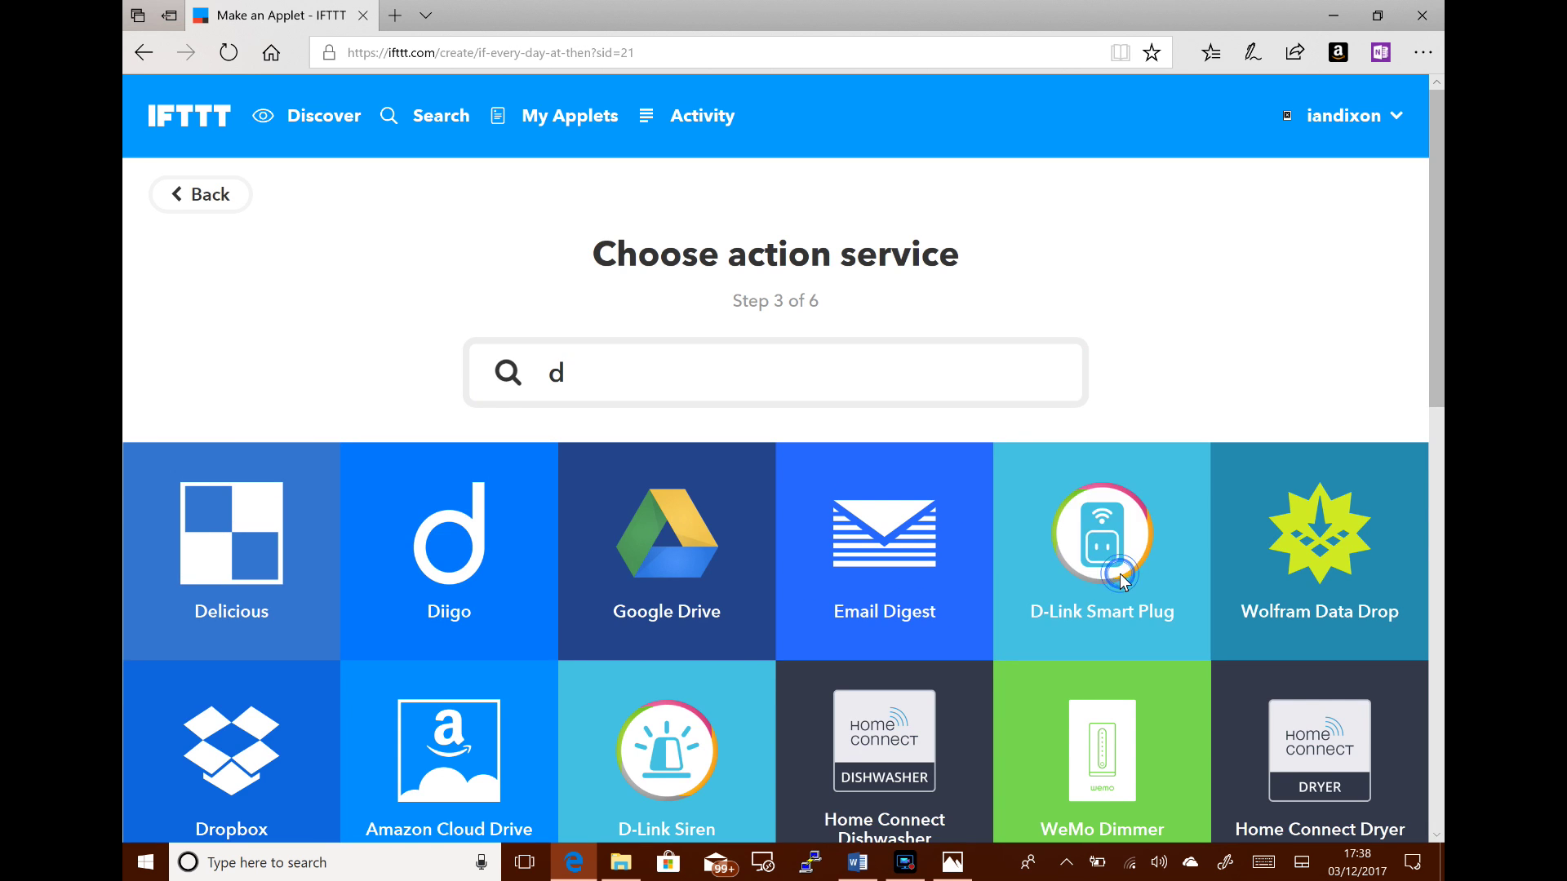
click(602, 460)
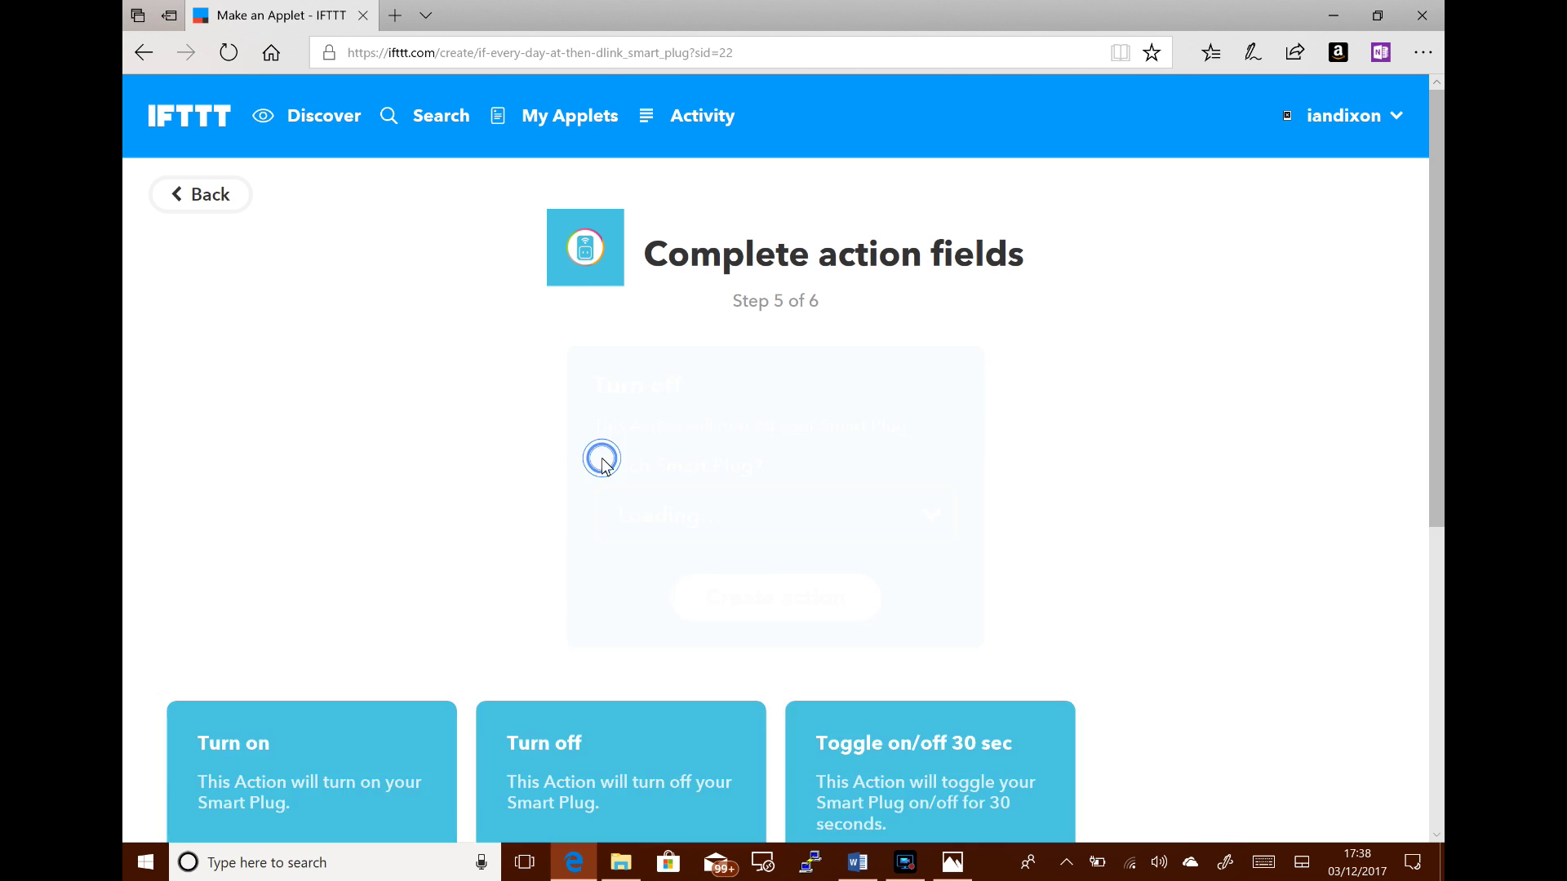
click(688, 512)
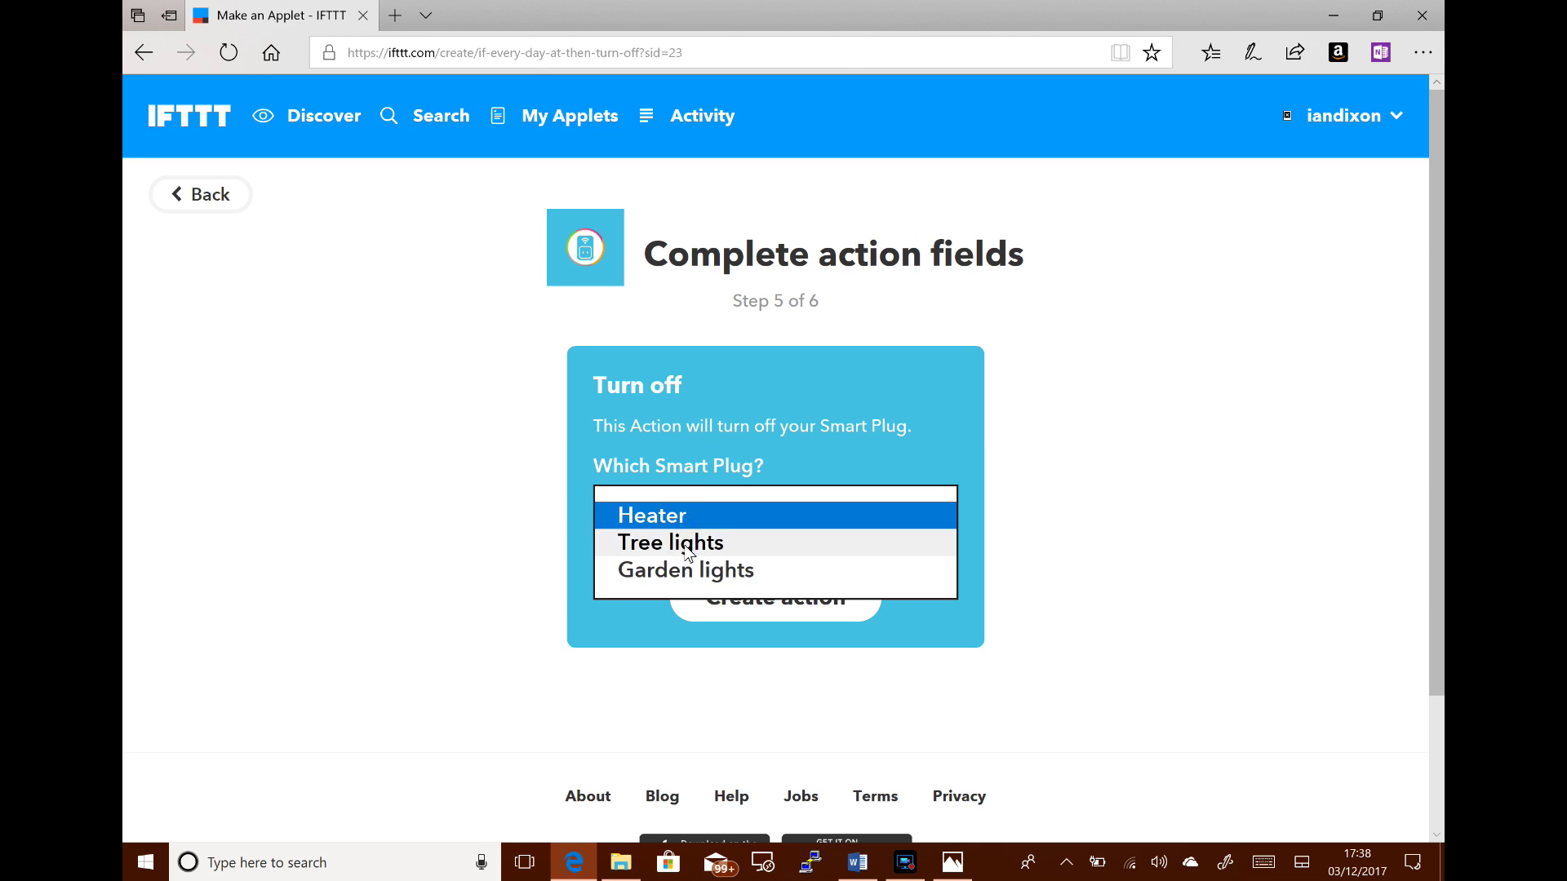
click(684, 543)
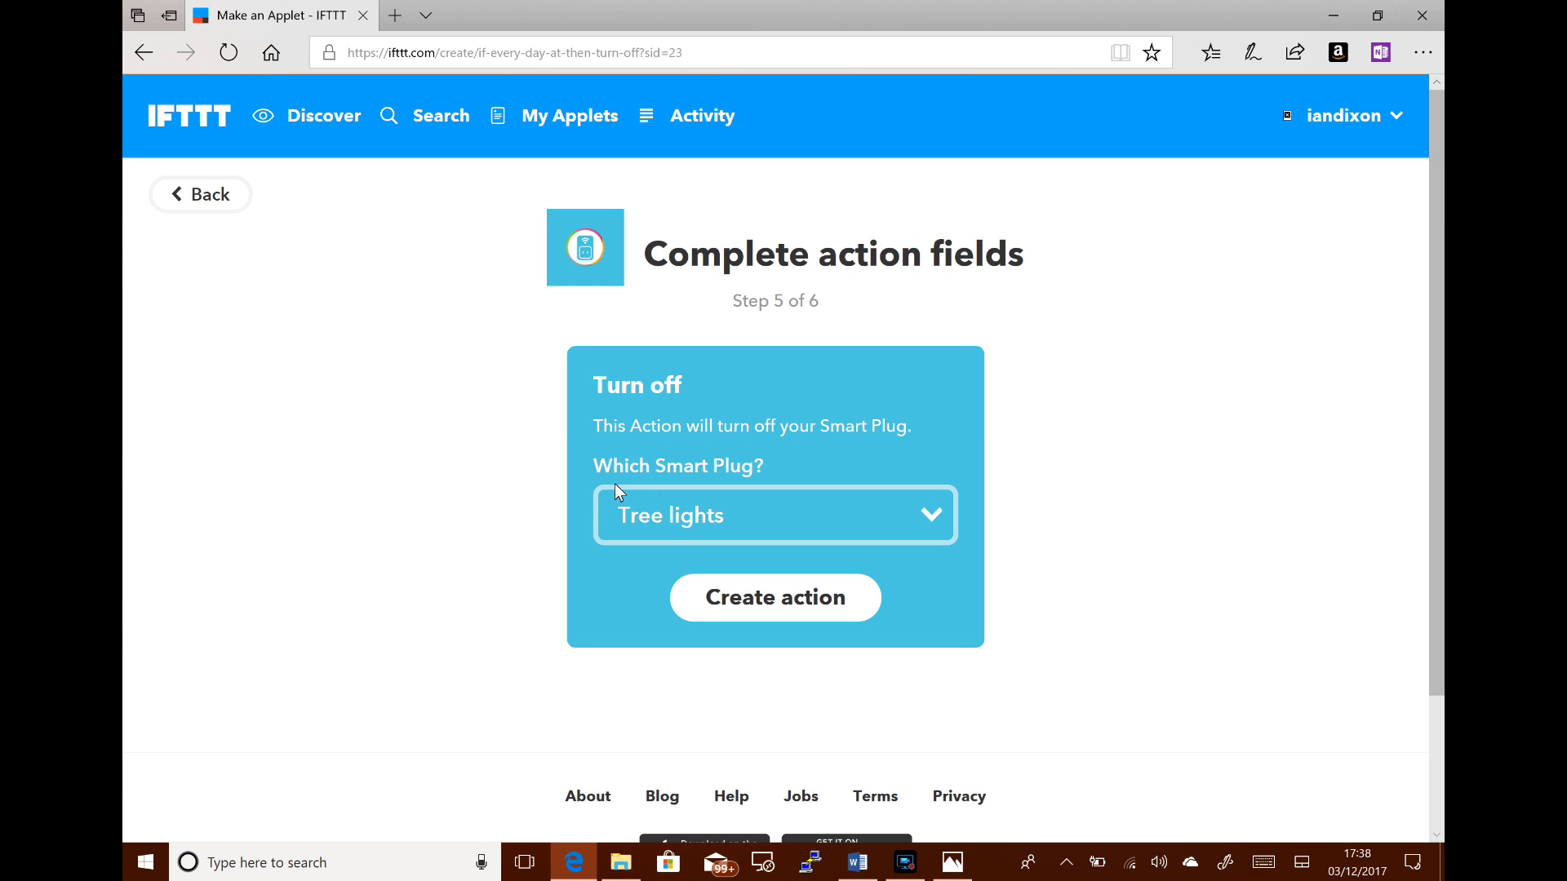
click(679, 492)
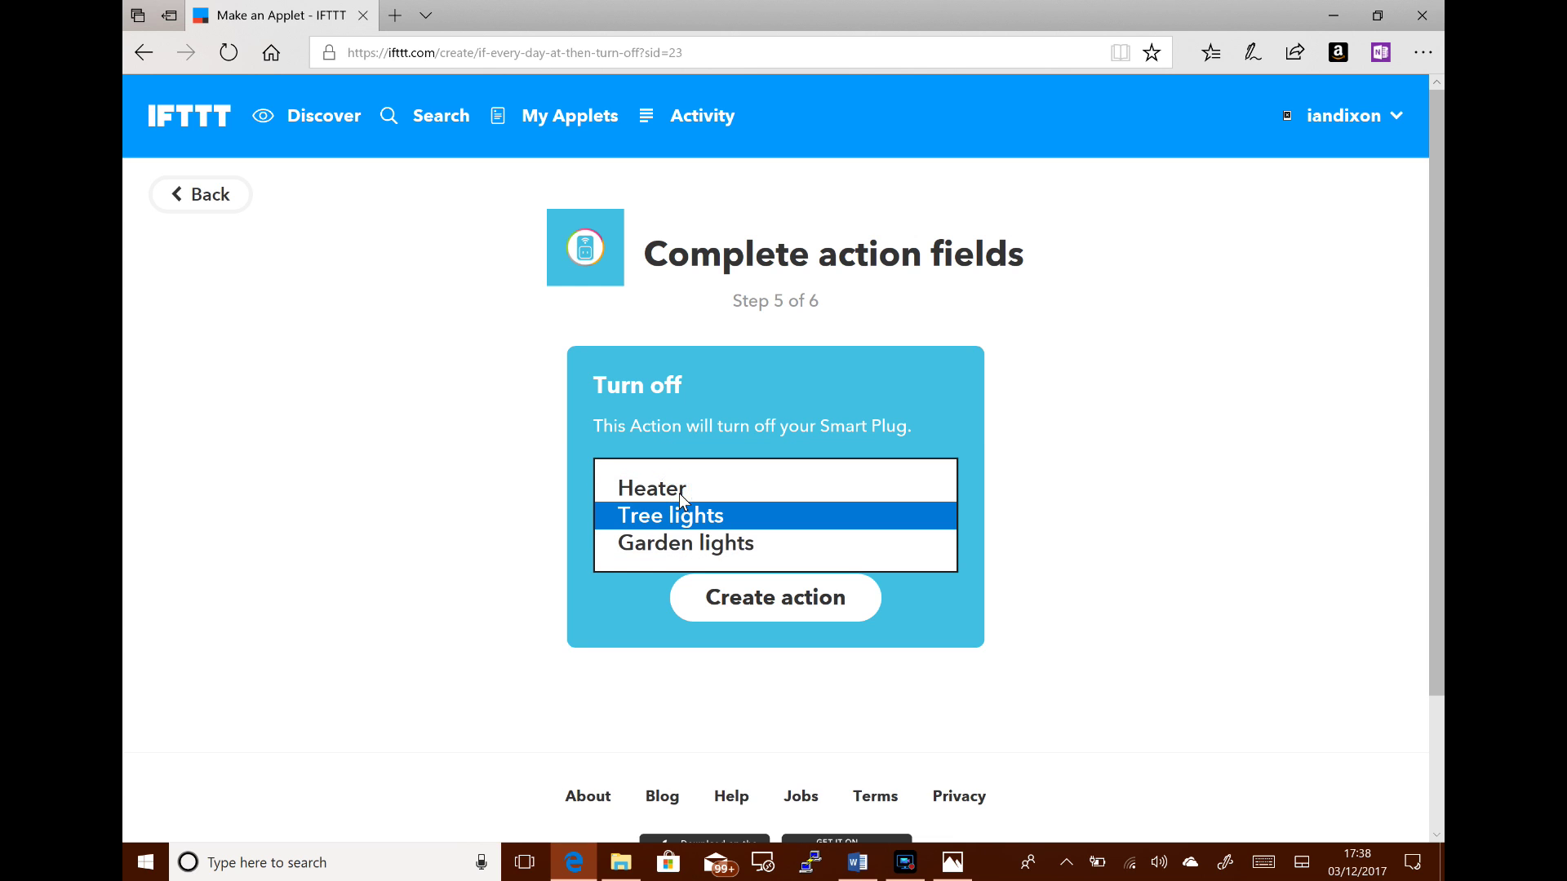